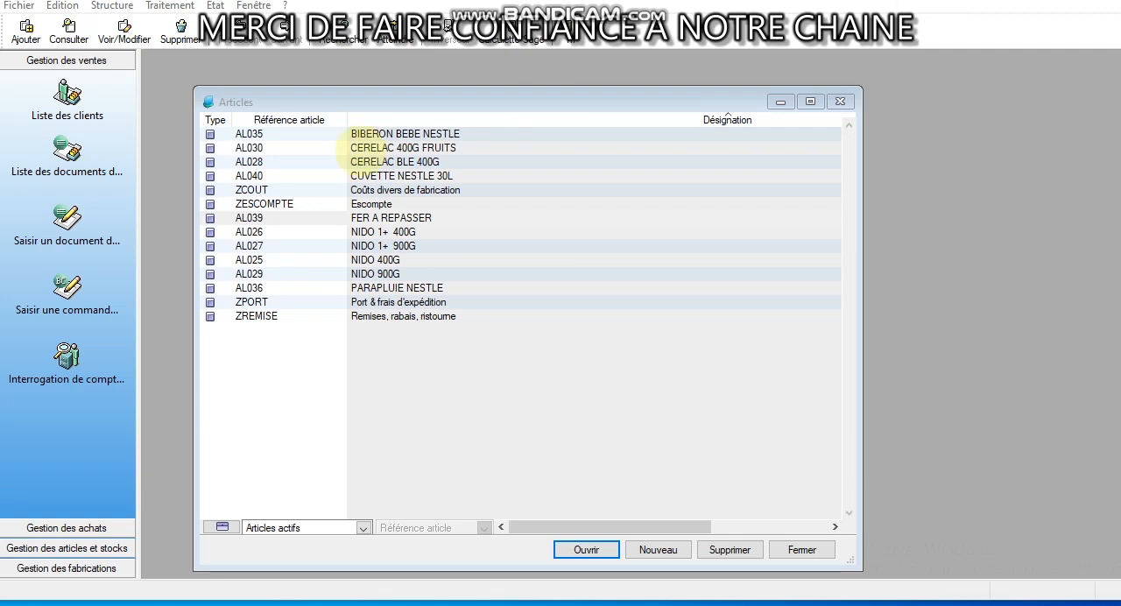
{"action": "left_click", "coordinate": [390, 134]}
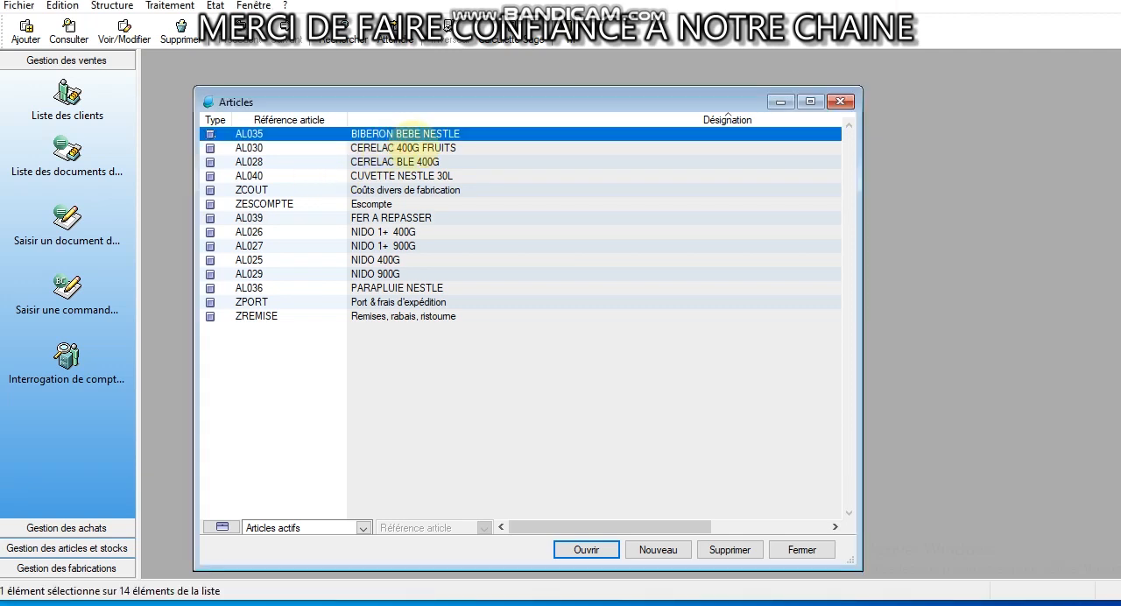
{"action": "left_click", "coordinate": [385, 147]}
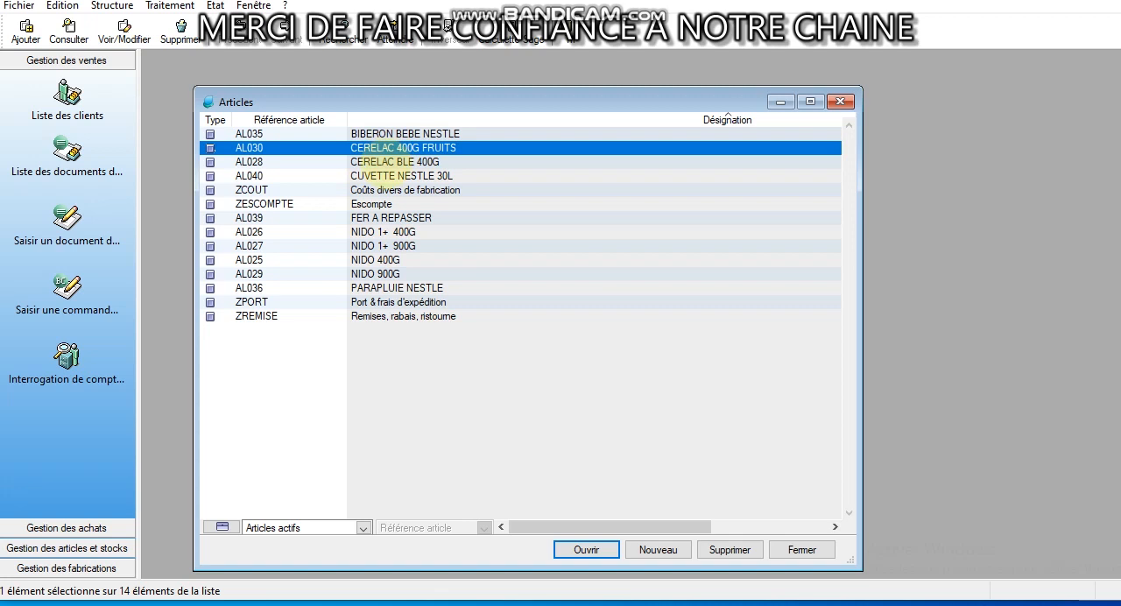
{"action": "left_click", "coordinate": [399, 232]}
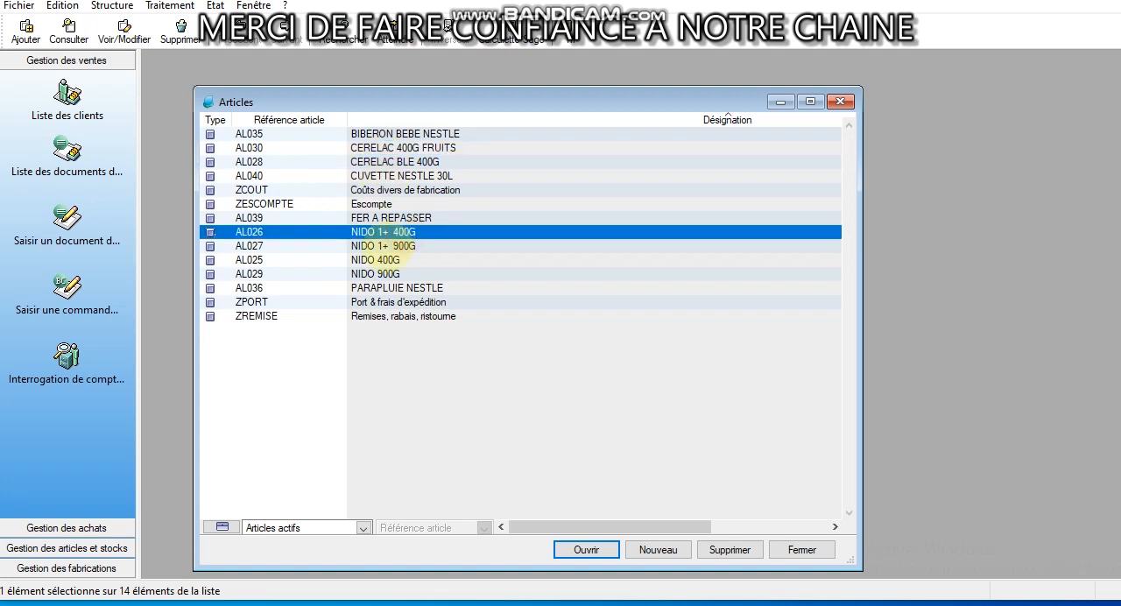
{"action": "left_click", "coordinate": [398, 246]}
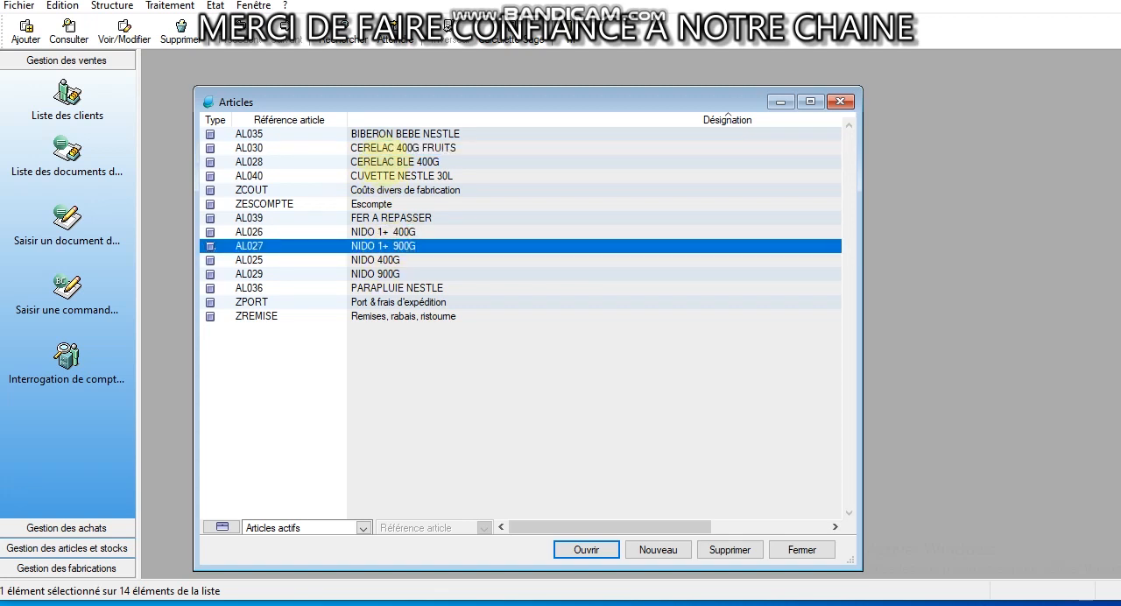
{"action": "left_click", "coordinate": [407, 147]}
{"action": "left_click", "coordinate": [407, 163]}
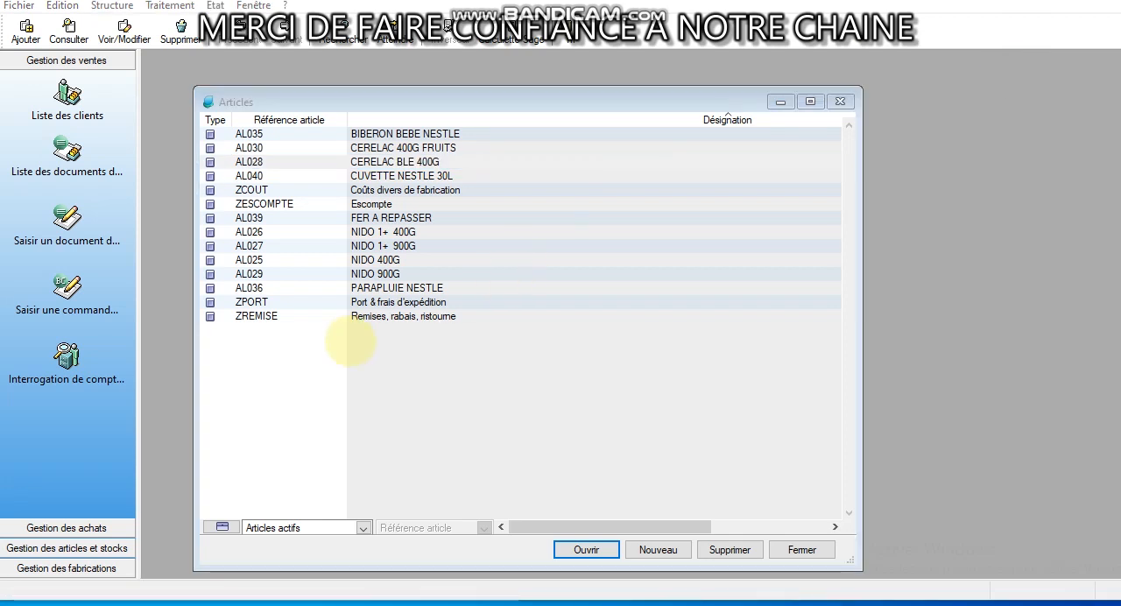
Create a new article with reference PRO02 and designation PROMO NESTLE 02
{"action": "right_click", "coordinate": [351, 342]}
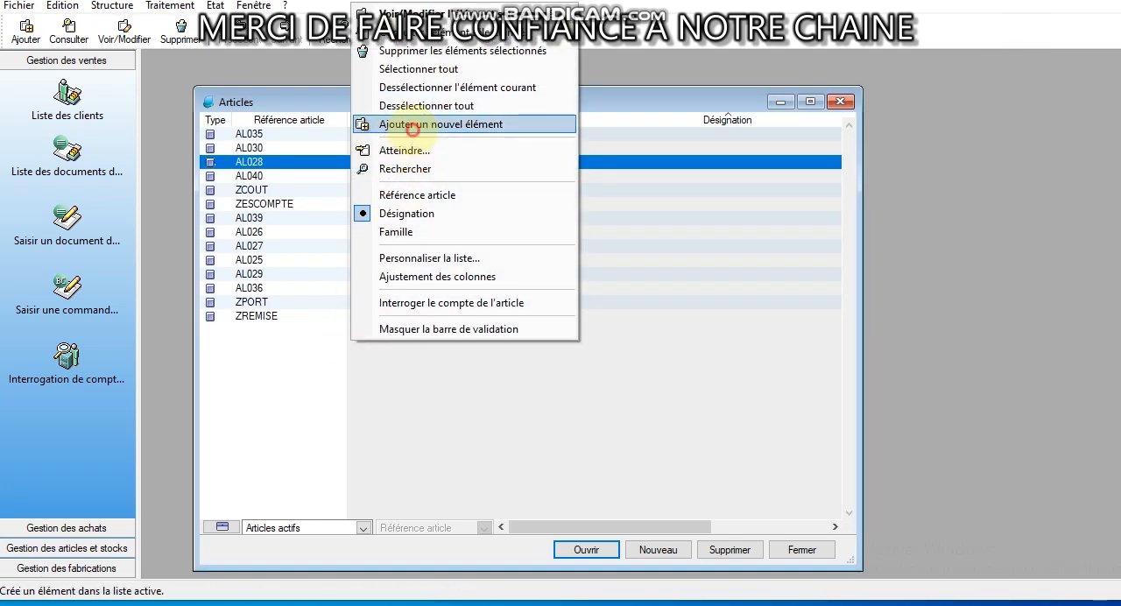
{"action": "left_click", "coordinate": [412, 127]}
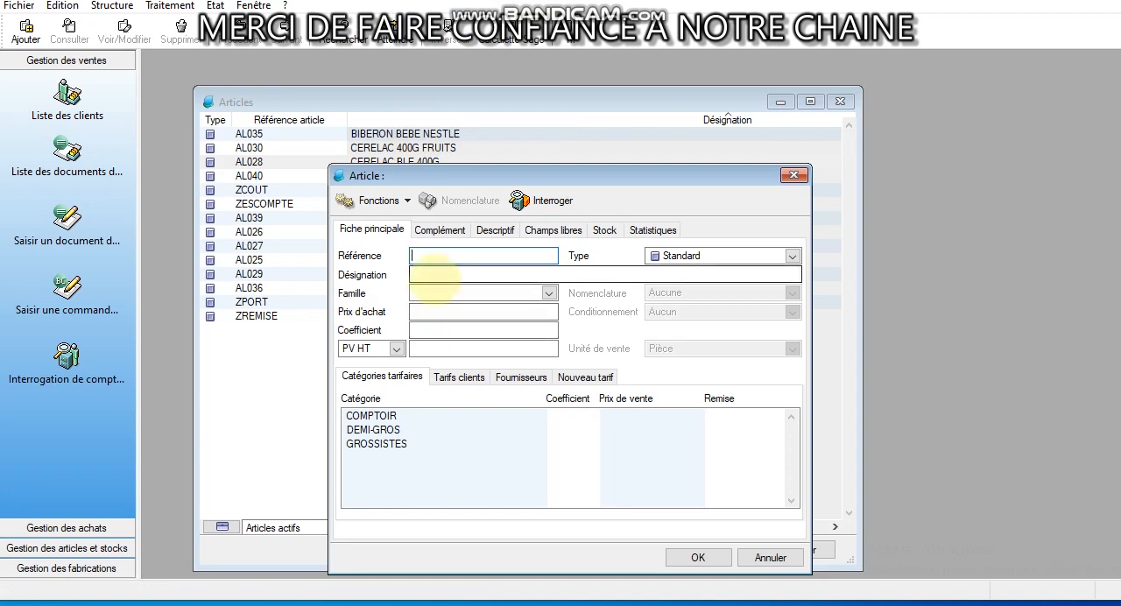
{"action": "type", "text": "PRO"}
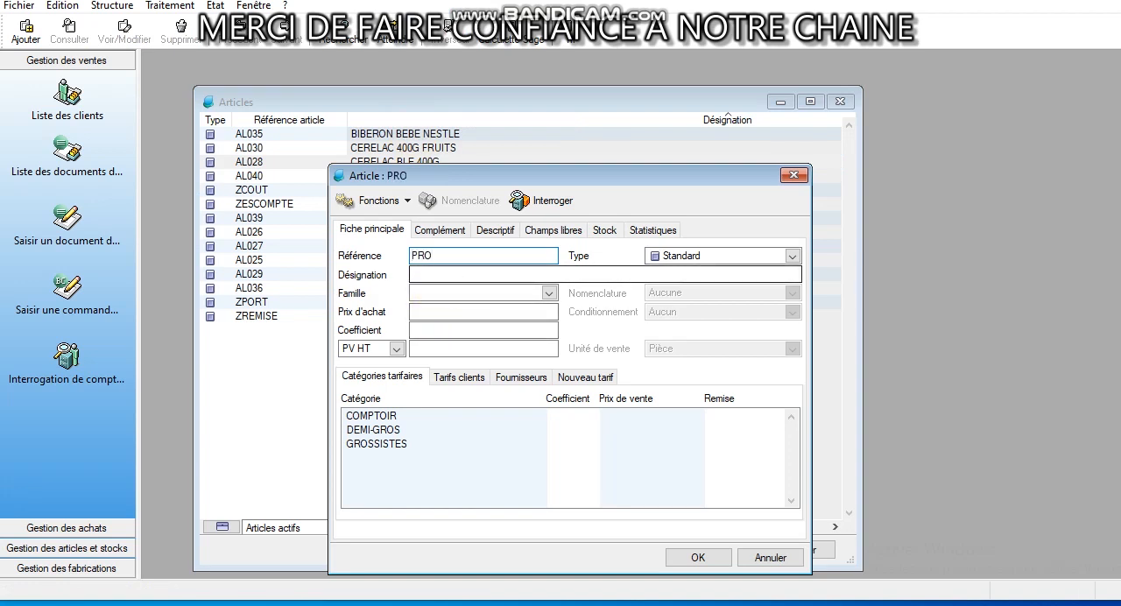
{"action": "type", "text": "02"}
{"action": "left_click", "coordinate": [439, 277]}
{"action": "type", "text": "P"}
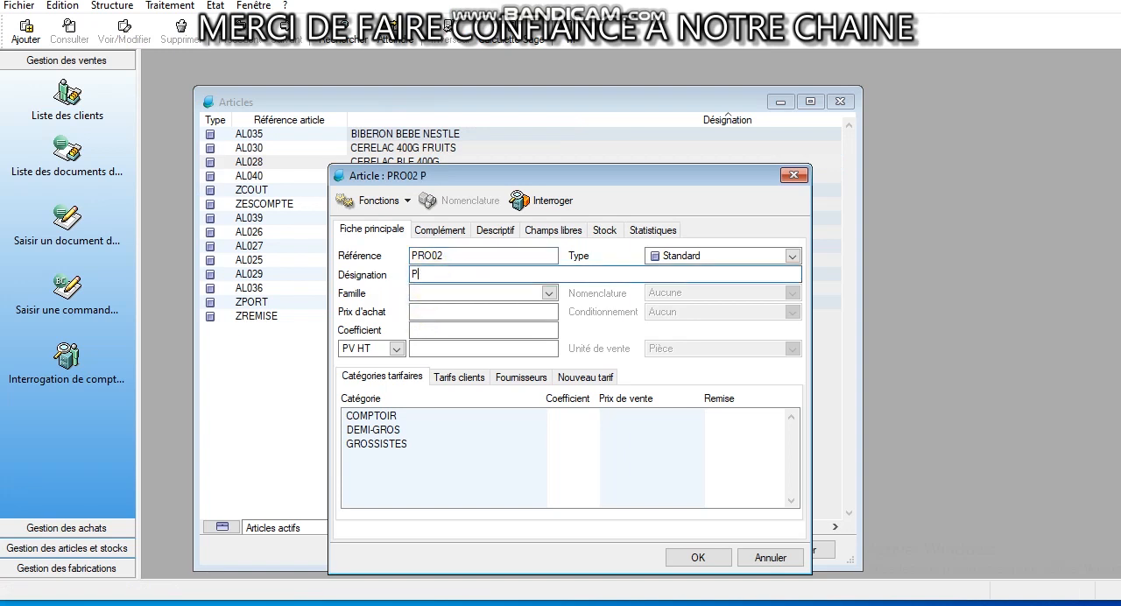
{"action": "type", "text": "ROMO NESTLE"}
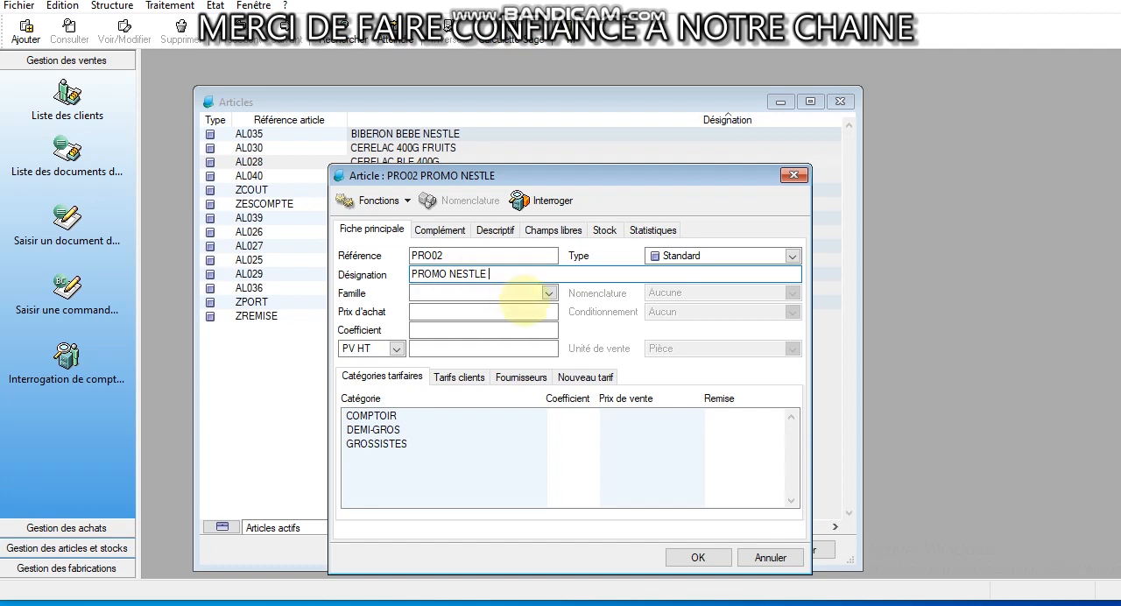
{"action": "type", "text": "022"}
{"action": "key", "text": "BackSpace"}
Assign the article to the ZDIVERS Frais et accessoires family, leaving its sale price (PV HT) empty
{"action": "left_click", "coordinate": [482, 296]}
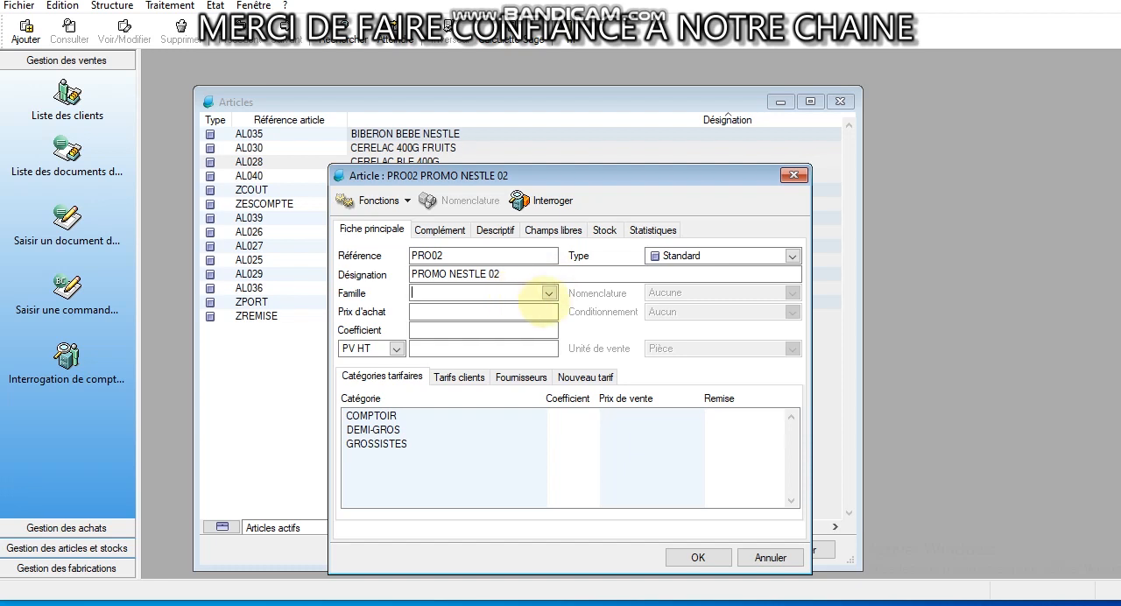
{"action": "left_click", "coordinate": [549, 293]}
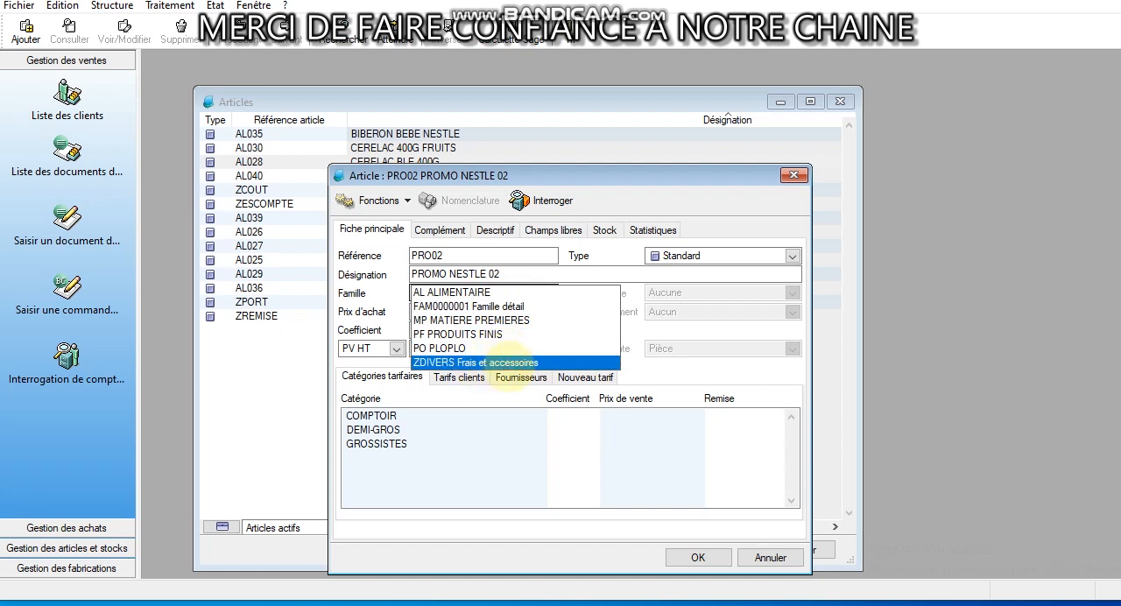
{"action": "left_click", "coordinate": [478, 362]}
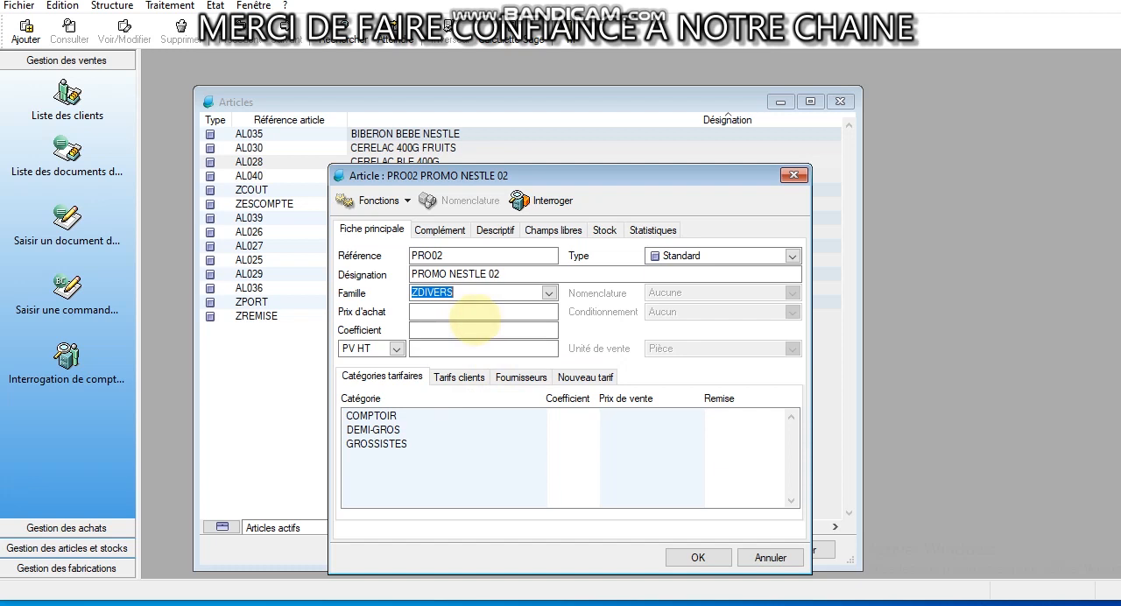
{"action": "left_click", "coordinate": [451, 347]}
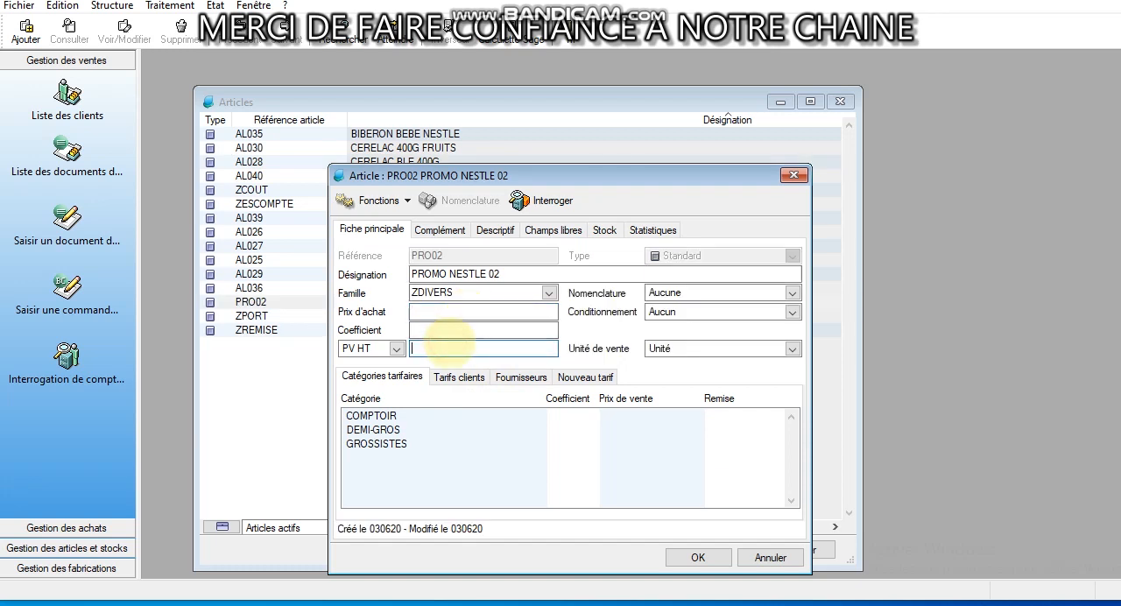
{"action": "type", "text": "1"}
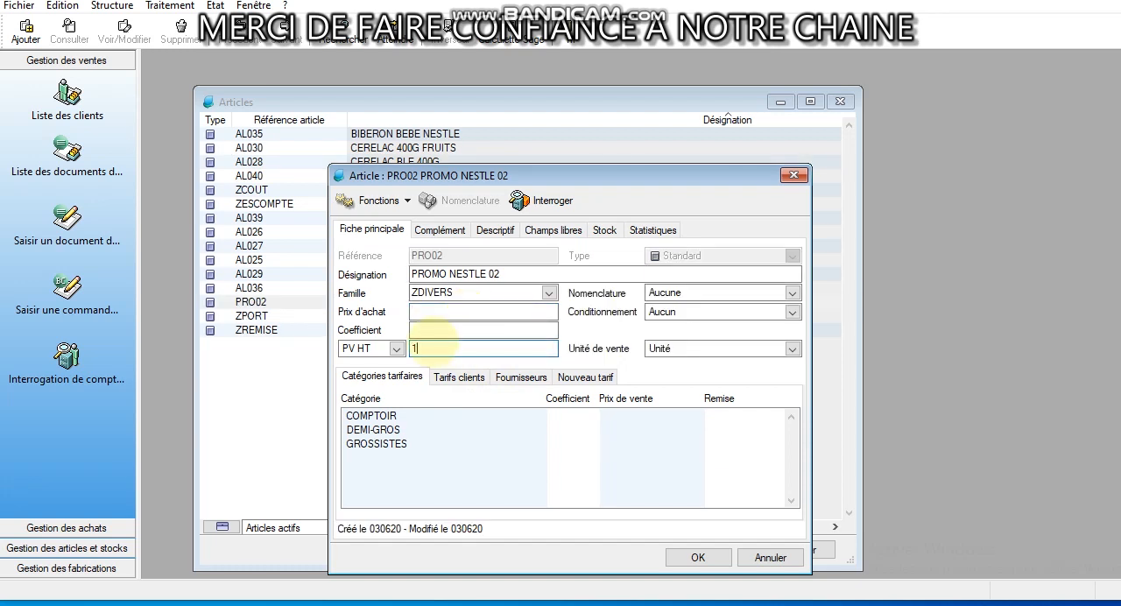
{"action": "key", "text": "BackSpace"}
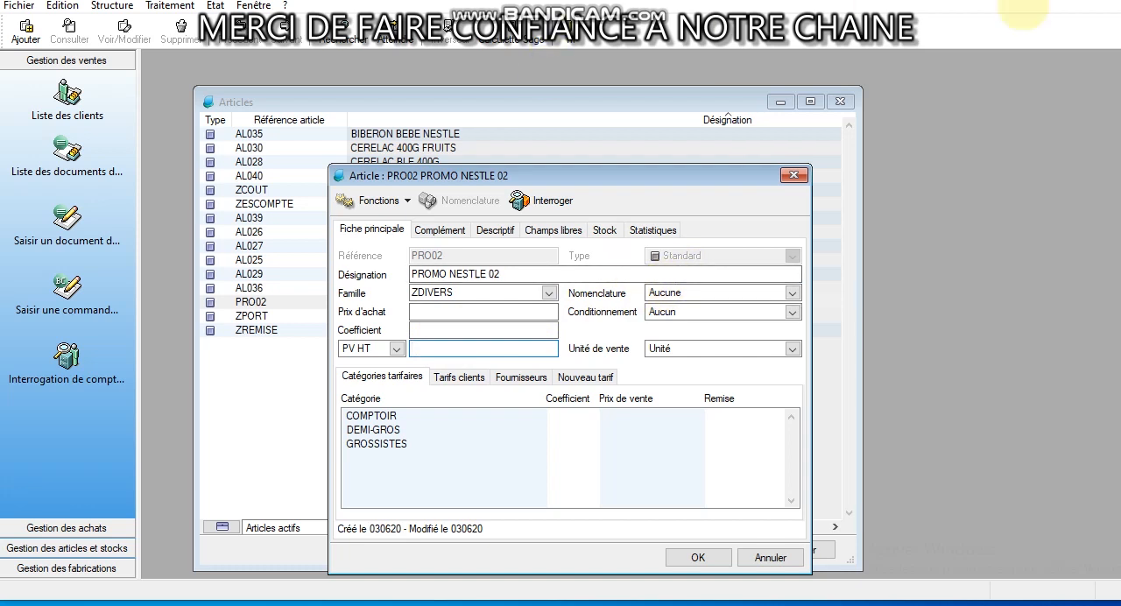
Set the article's nomenclature type to Article lié and open its nomenclature record
{"action": "left_click", "coordinate": [1023, 2]}
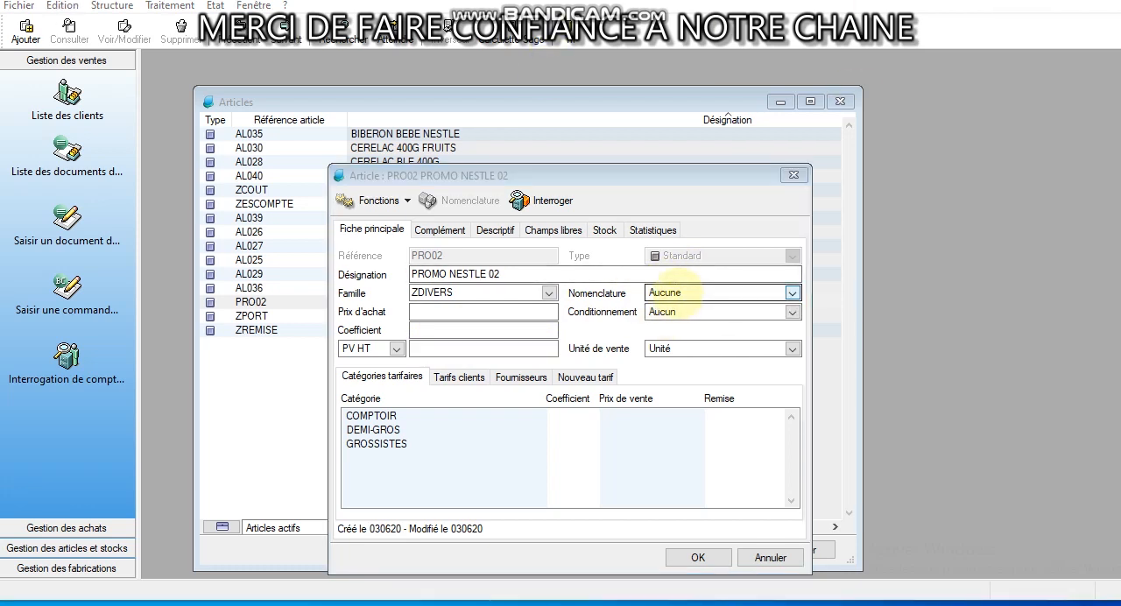
{"action": "left_click", "coordinate": [682, 296]}
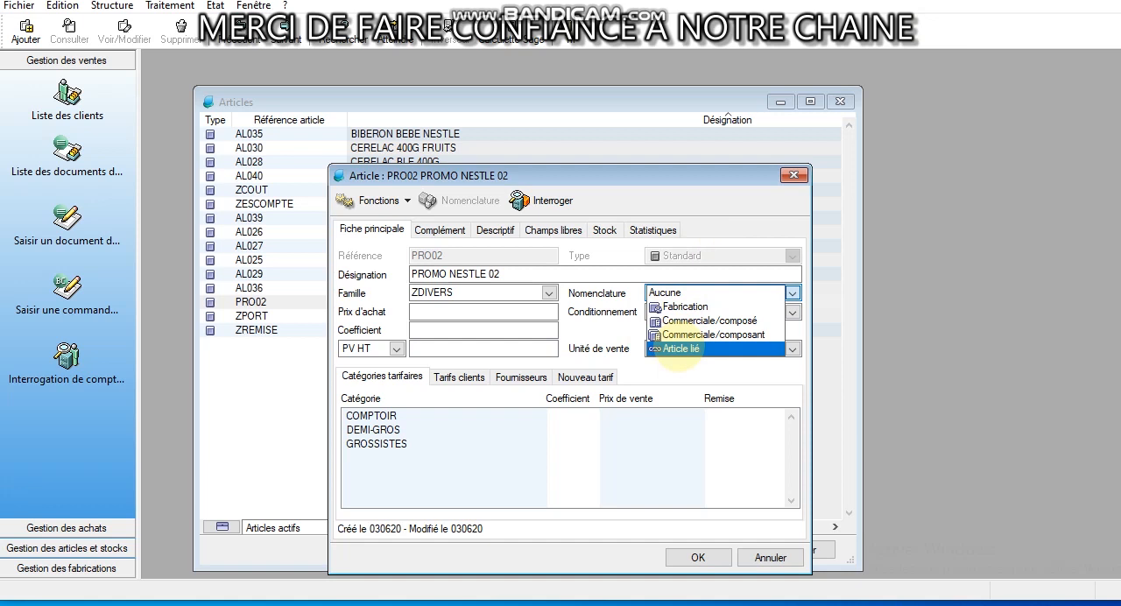
{"action": "left_click", "coordinate": [681, 349]}
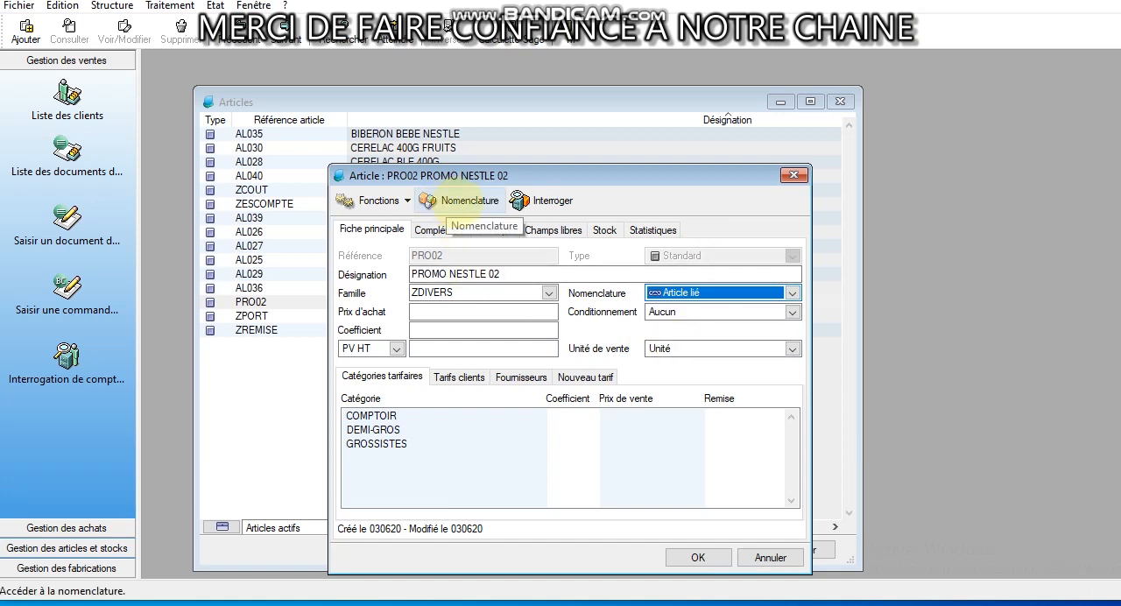
{"action": "left_click", "coordinate": [462, 199]}
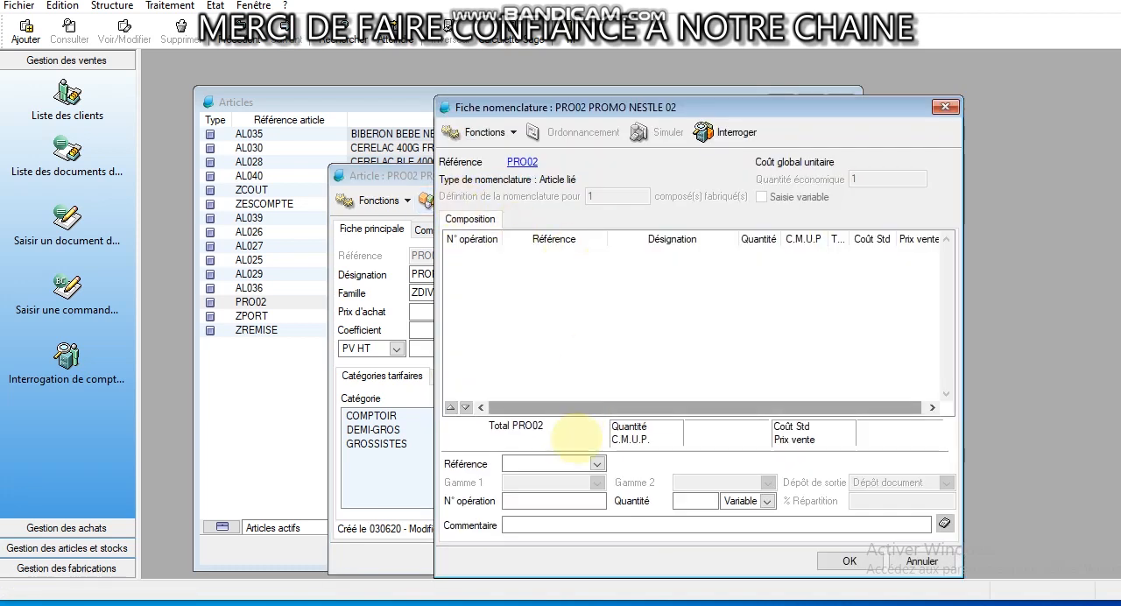
Move the PRO02 article record aside and close it, keeping its nomenclature record open
{"action": "left_click", "coordinate": [543, 465]}
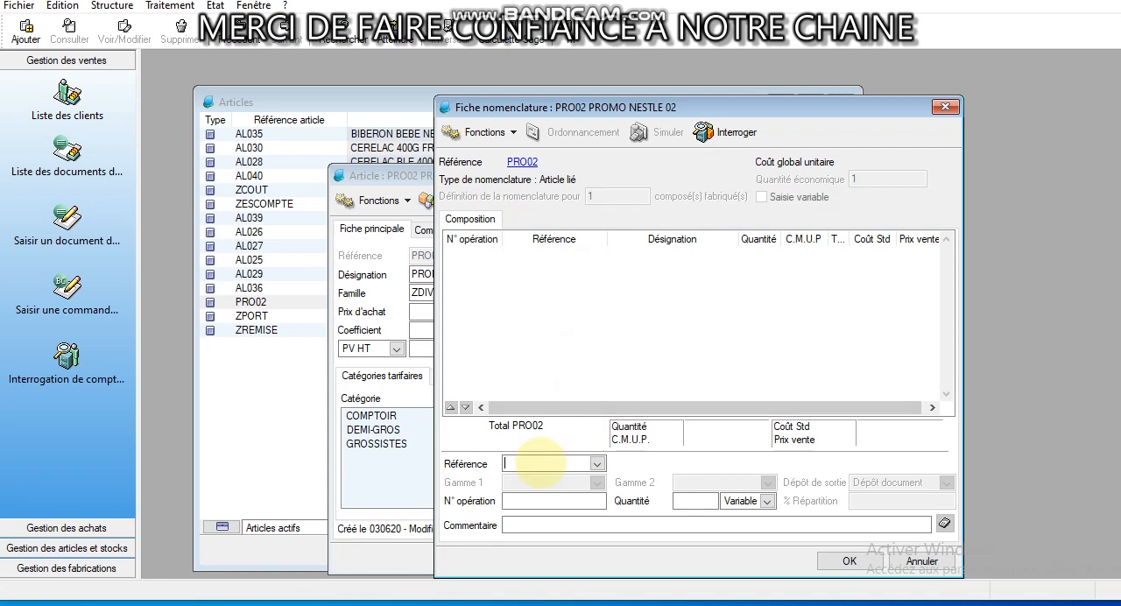
{"action": "left_click", "coordinate": [339, 177]}
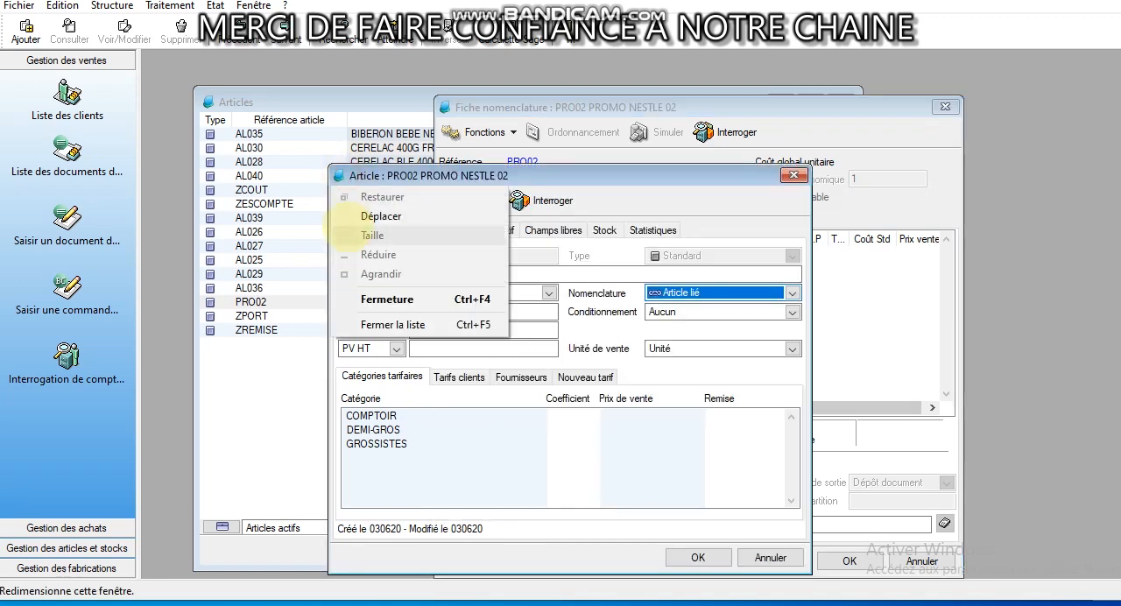
{"action": "left_click_drag", "start_coordinate": [638, 173], "coordinate": [964, 183]}
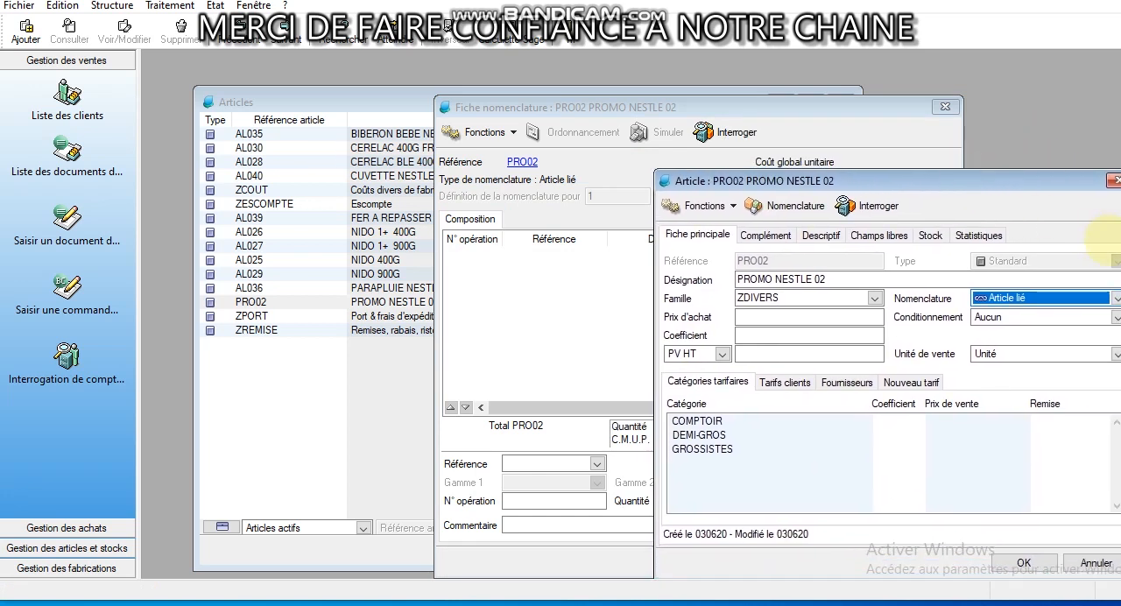
{"action": "left_click", "coordinate": [1114, 181]}
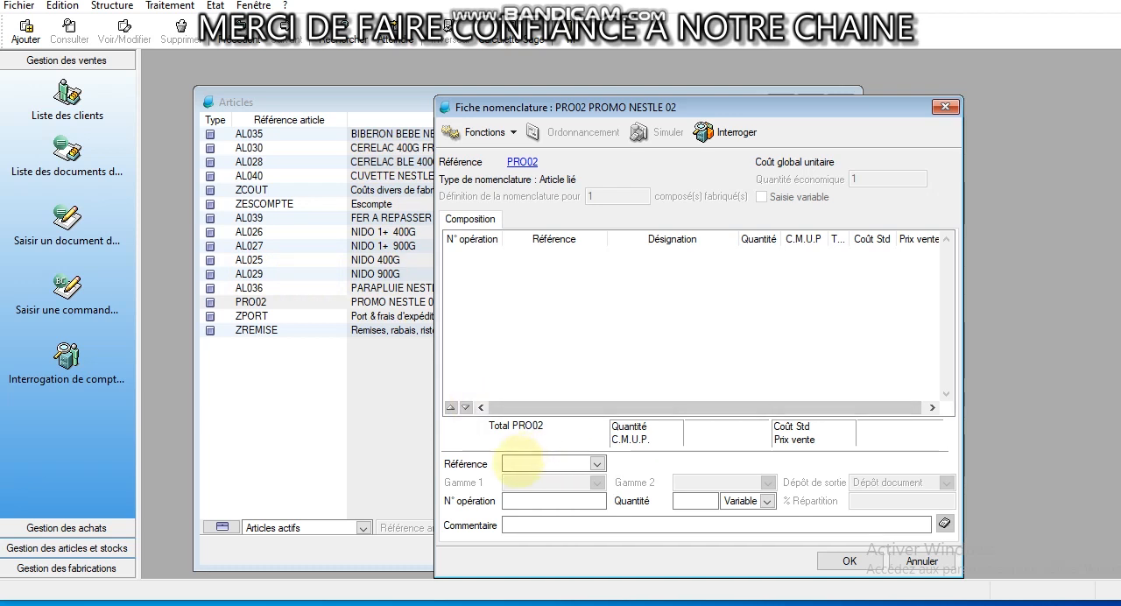
Add linked article AL029 (NIDO 900G) to the PRO02 composition with quantity 3 and output depot USINE
{"action": "type", "text": "AL029"}
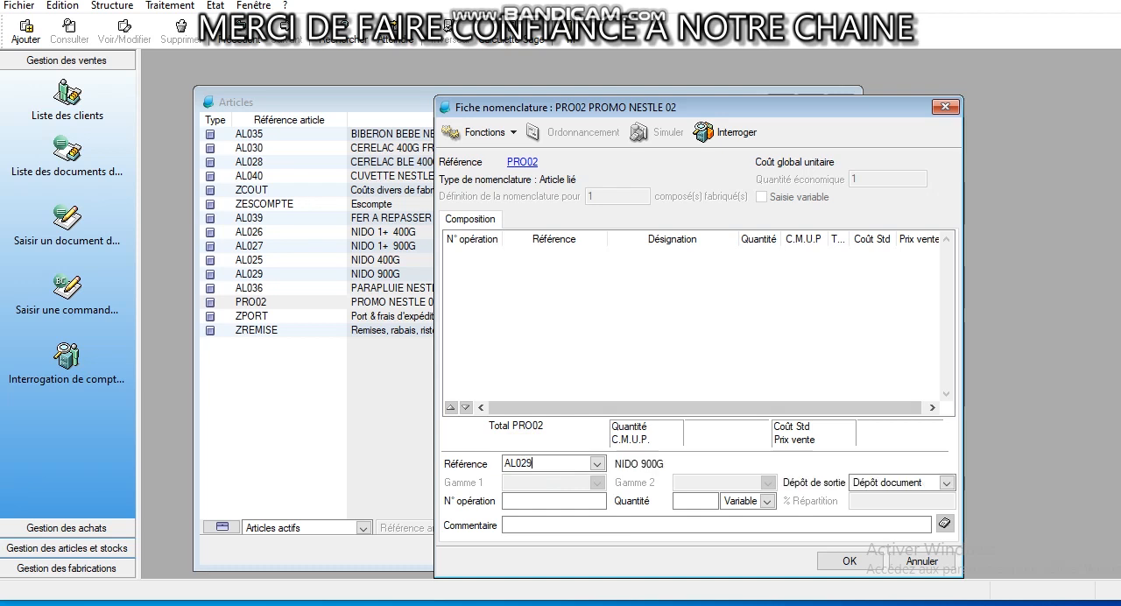
{"action": "left_click", "coordinate": [602, 464]}
{"action": "left_click", "coordinate": [603, 464]}
{"action": "left_click", "coordinate": [693, 493]}
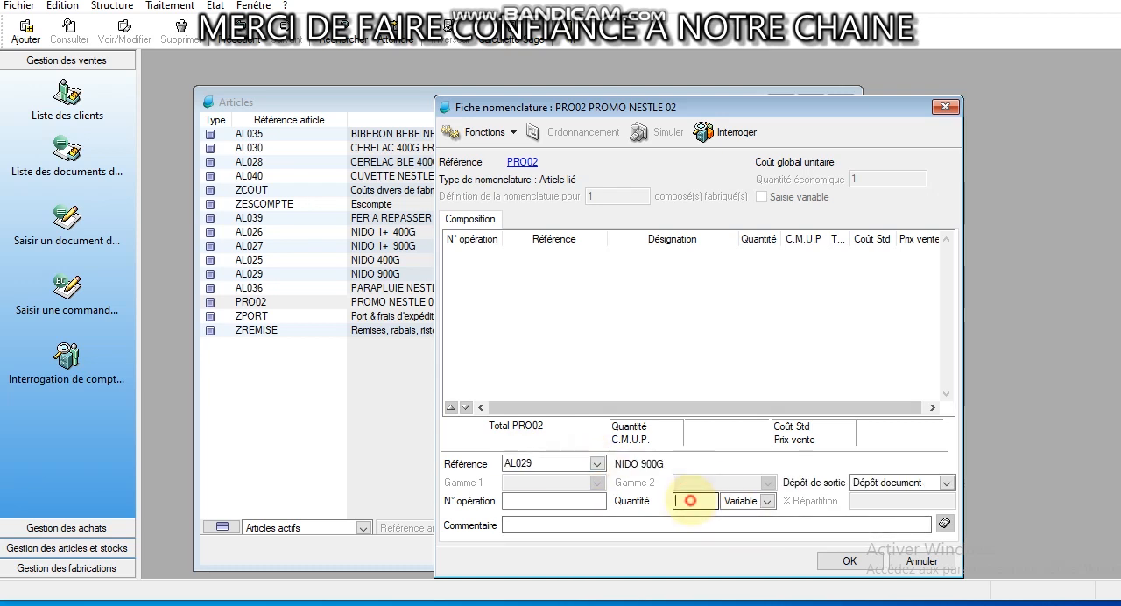
{"action": "type", "text": "2"}
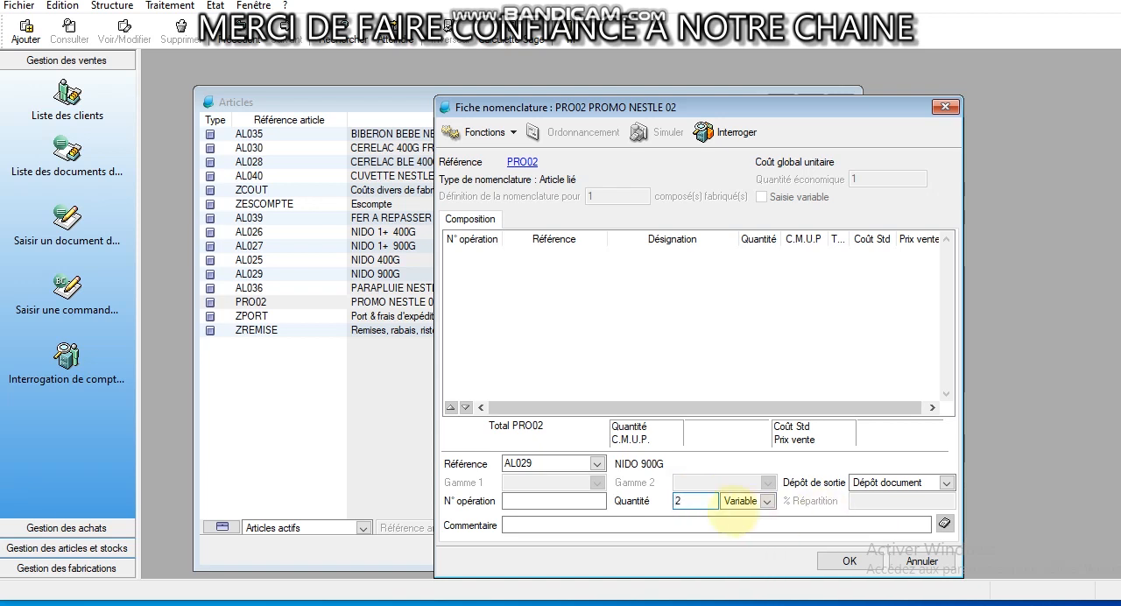
{"action": "double_click", "coordinate": [680, 501]}
{"action": "type", "text": "3"}
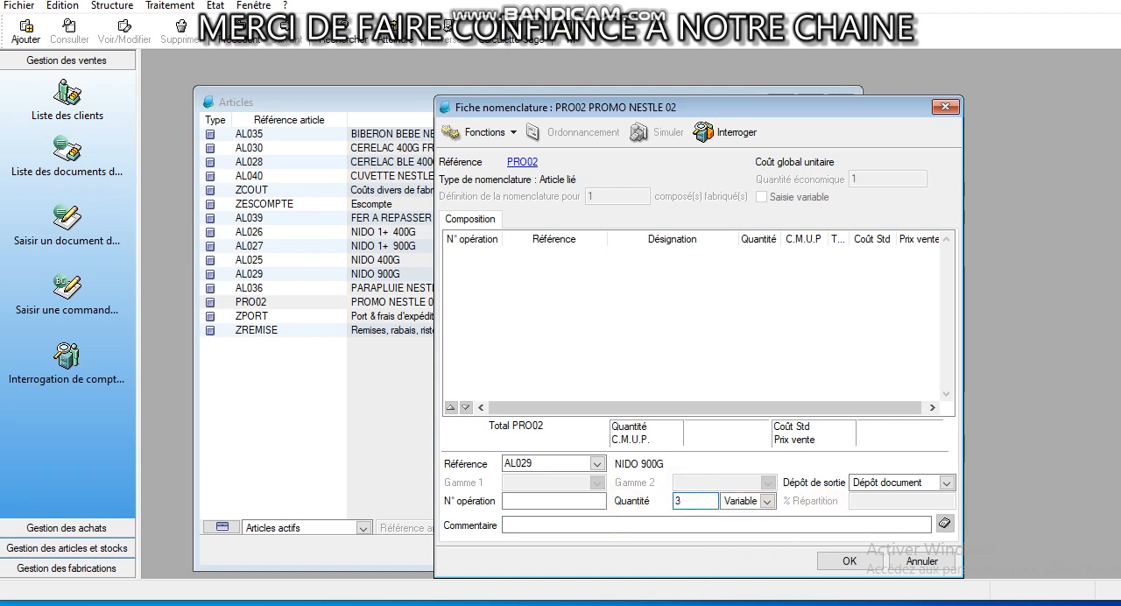
{"action": "left_click", "coordinate": [865, 478]}
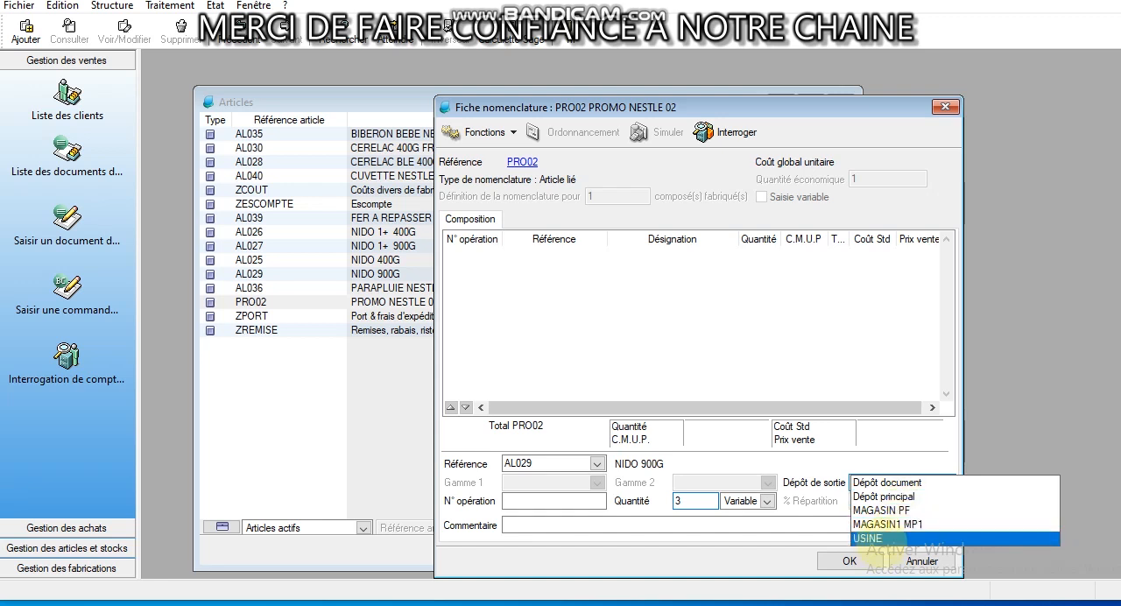
{"action": "left_click", "coordinate": [878, 537]}
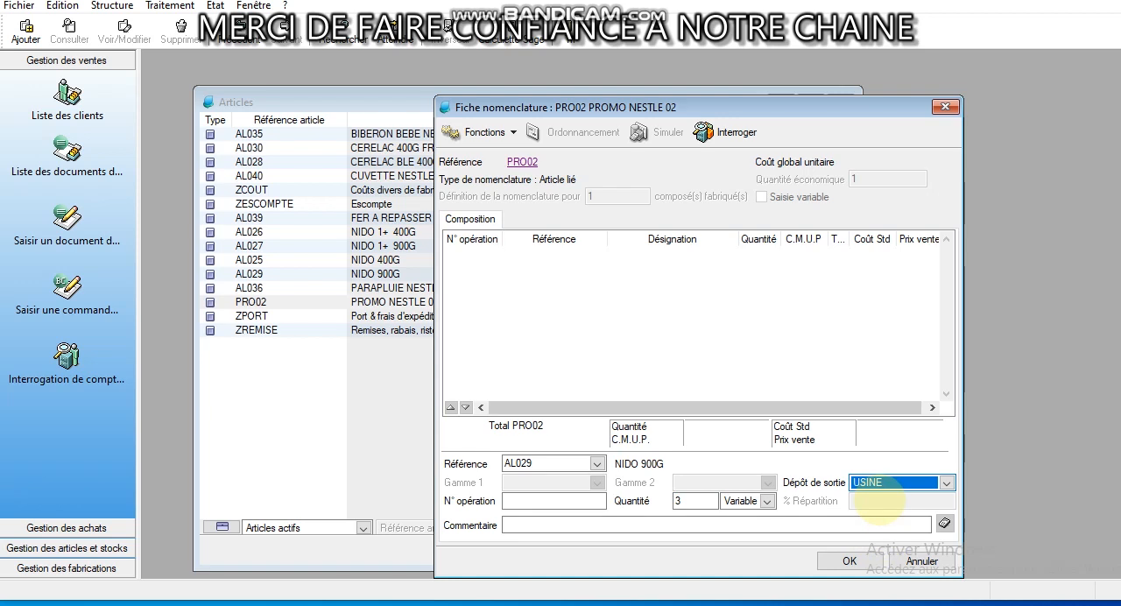
{"action": "key", "text": "Return"}
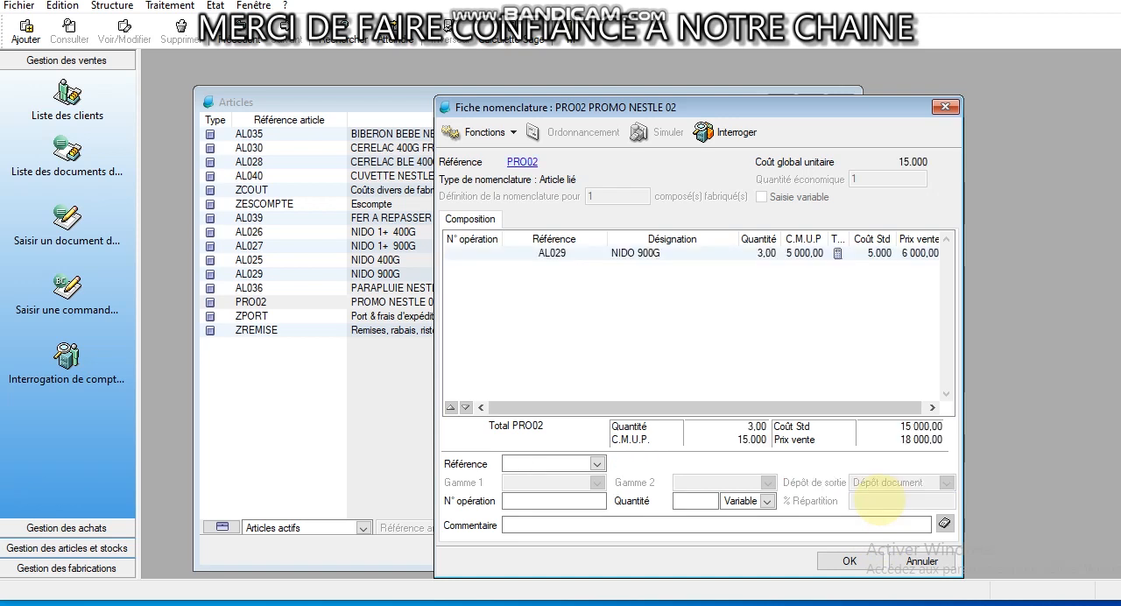
Add linked article AL026 (NIDO 1+ 400G) to the PRO02 composition with quantity 2 and output depot USINE
{"action": "left_click", "coordinate": [513, 463]}
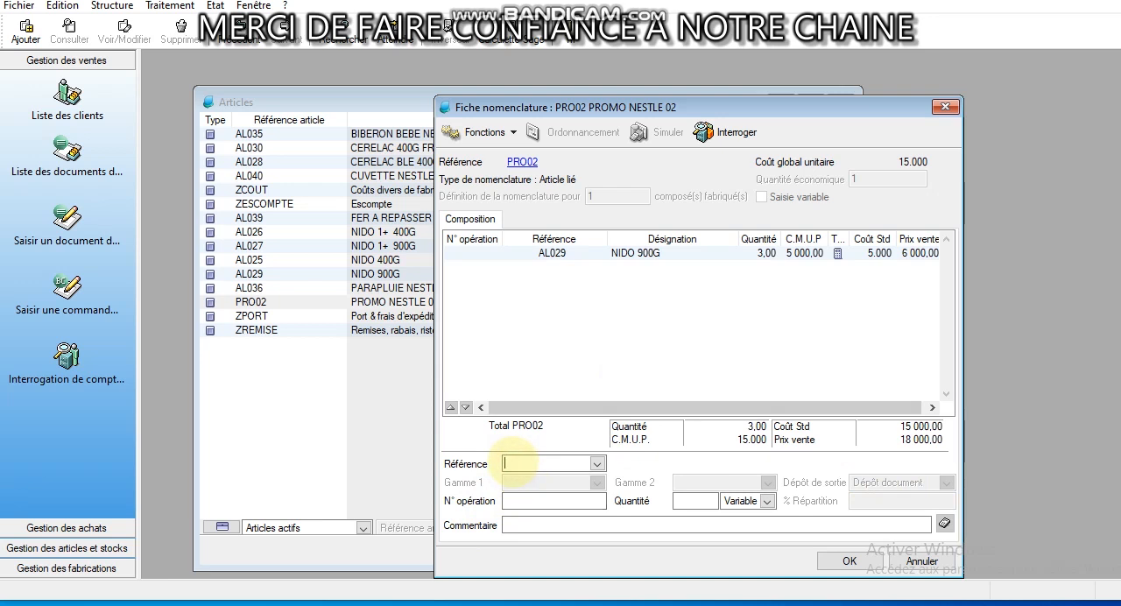
{"action": "type", "text": "AL026 NIDO 1+  400G"}
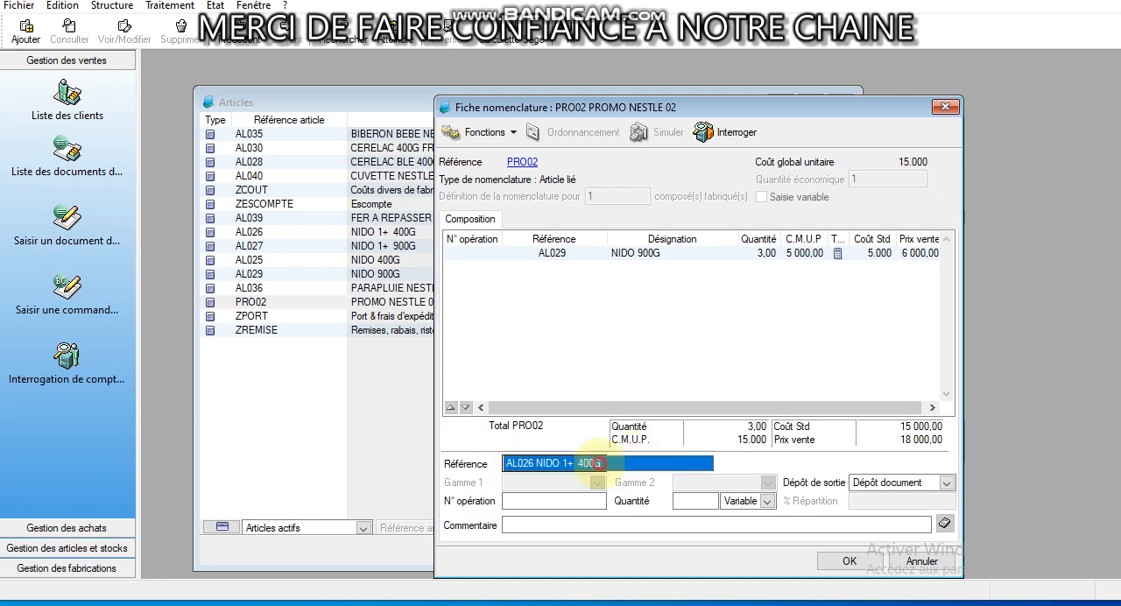
{"action": "left_click", "coordinate": [631, 465]}
{"action": "left_click", "coordinate": [689, 503]}
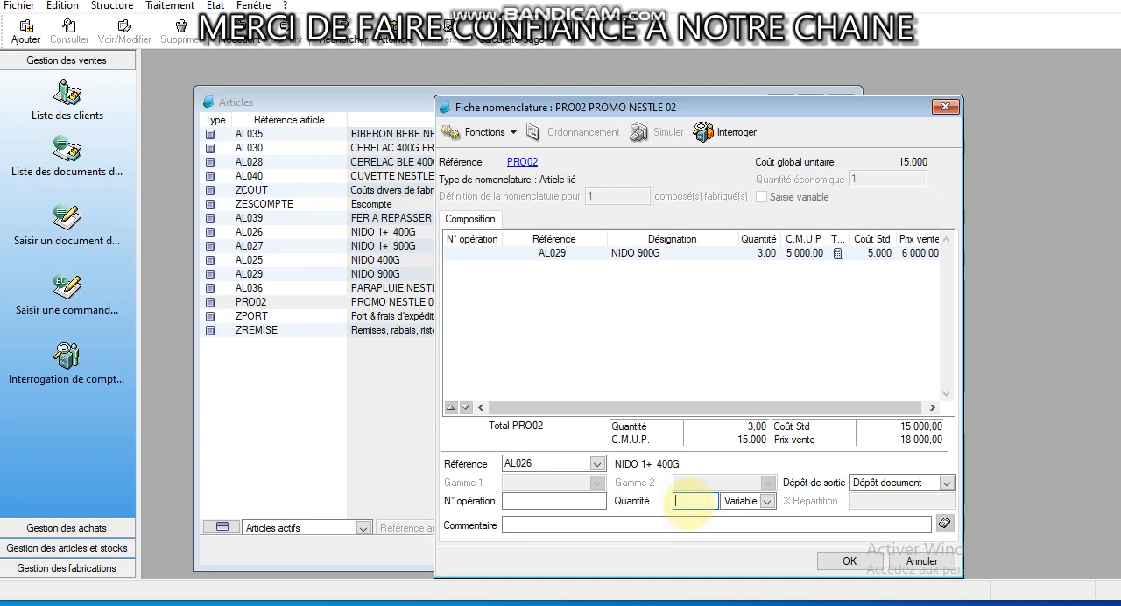
{"action": "type", "text": "2"}
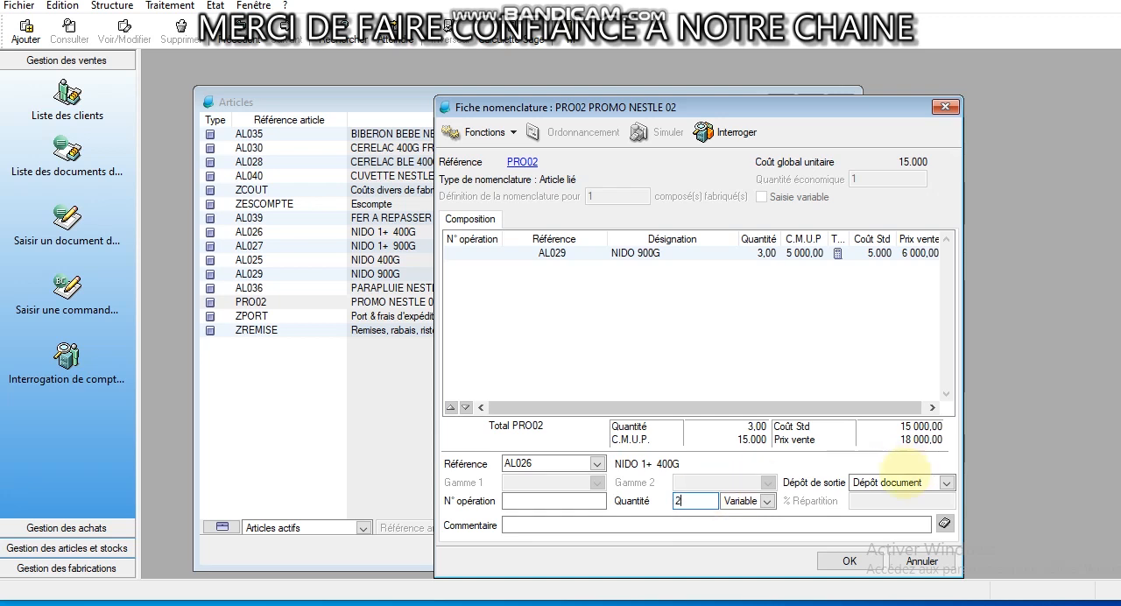
{"action": "left_click", "coordinate": [890, 482]}
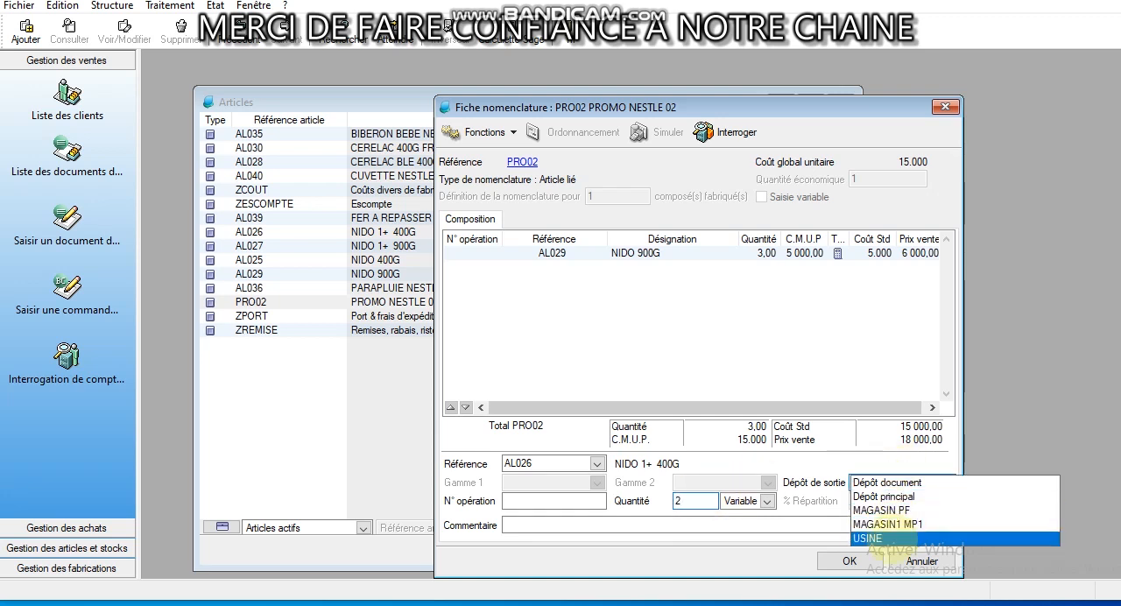
{"action": "left_click", "coordinate": [876, 538]}
{"action": "left_click", "coordinate": [945, 523]}
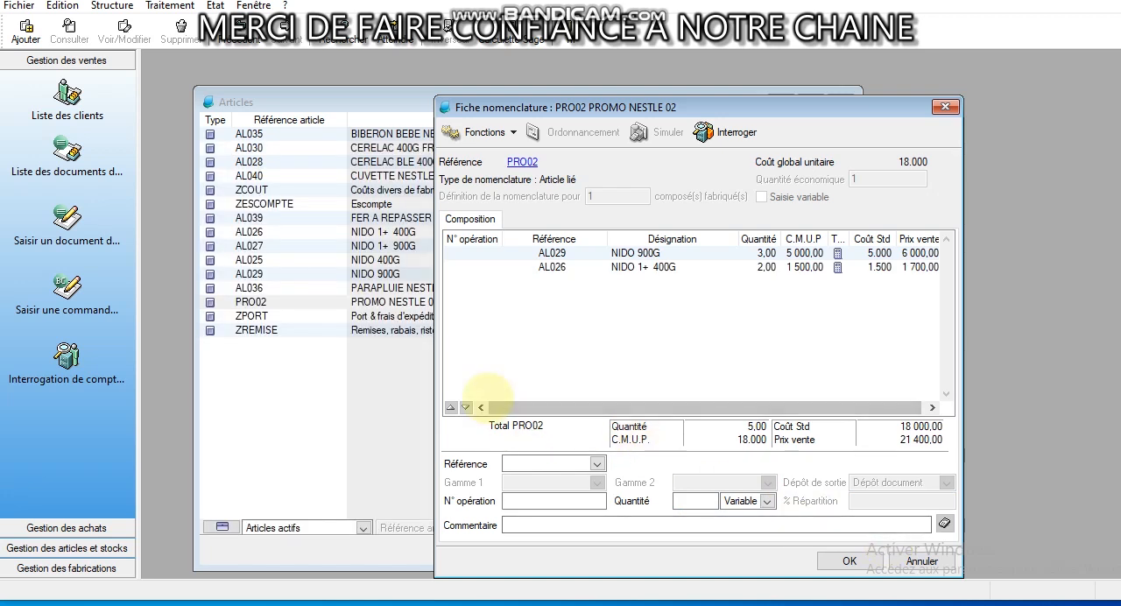
Add linked article AL030 (CERELAC 400G FRUITS) to the composition with quantity 1 and output depot USINE
{"action": "left_click", "coordinate": [548, 464]}
{"action": "type", "text": "AL030"}
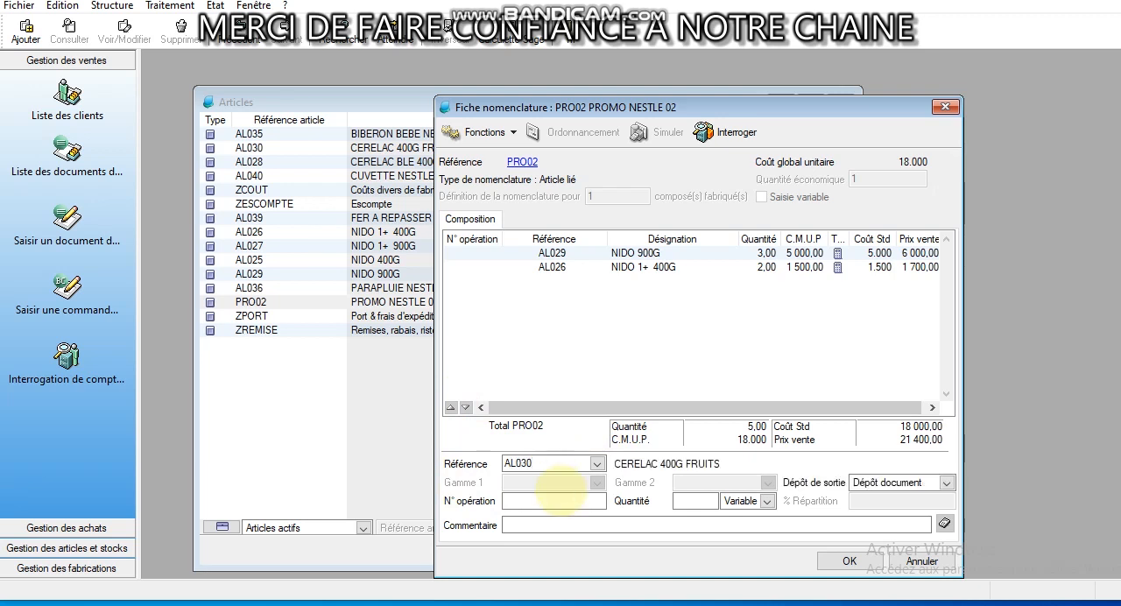
{"action": "left_click", "coordinate": [708, 501]}
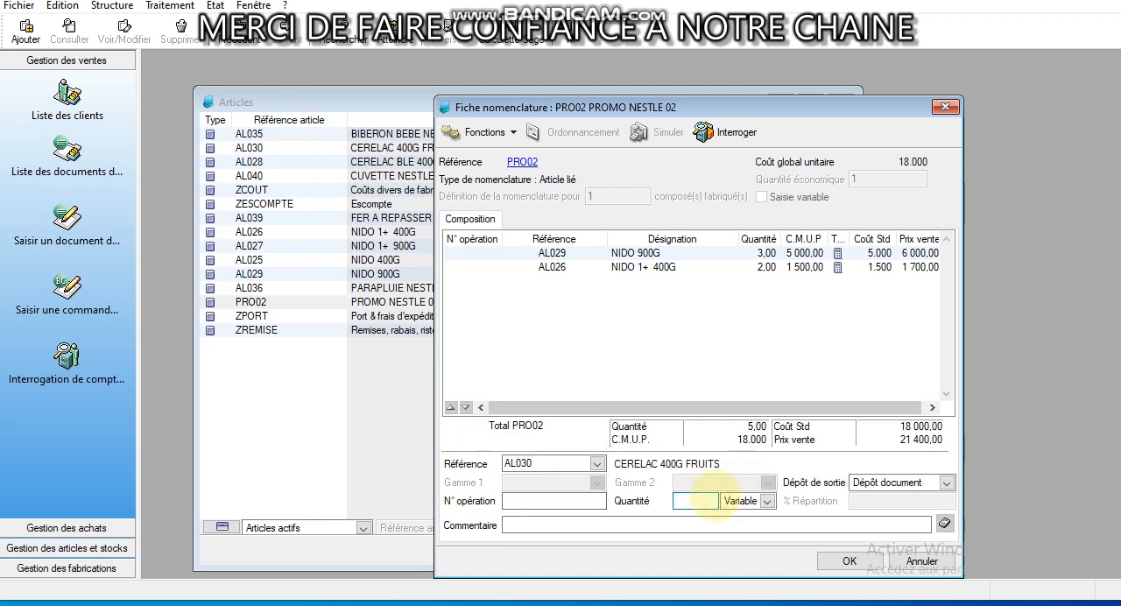
{"action": "type", "text": "1"}
{"action": "left_click", "coordinate": [885, 483]}
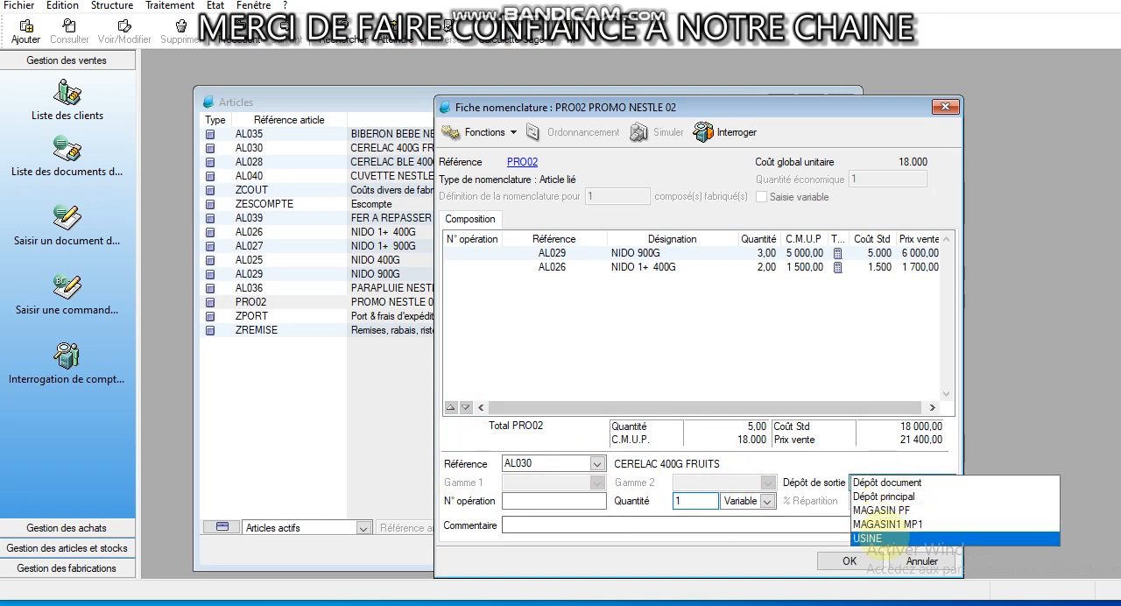
{"action": "left_click", "coordinate": [877, 538]}
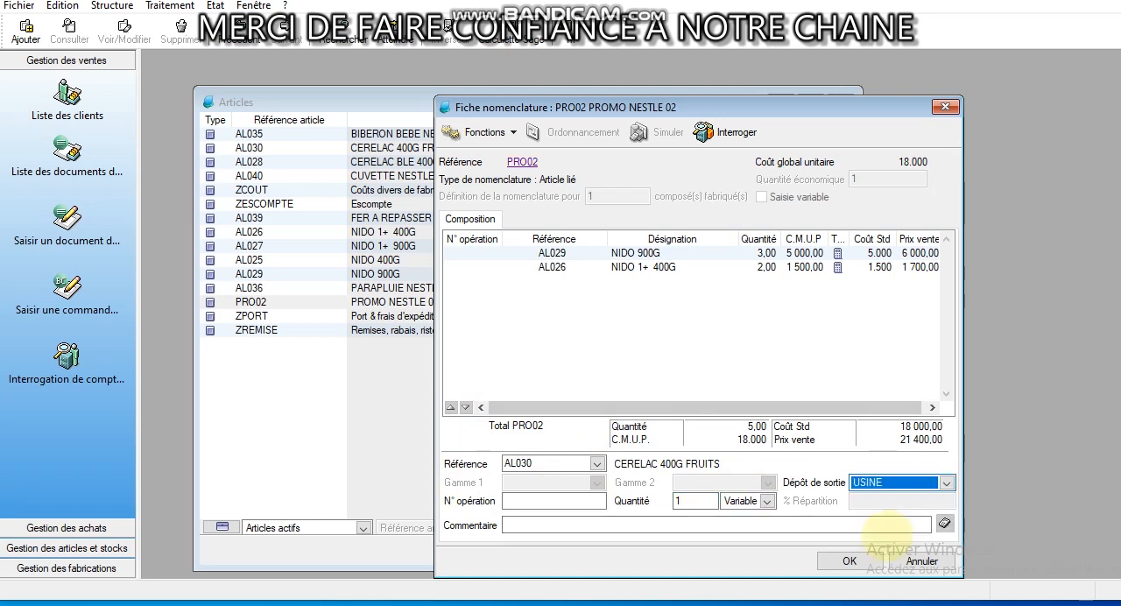
{"action": "key", "text": "Return"}
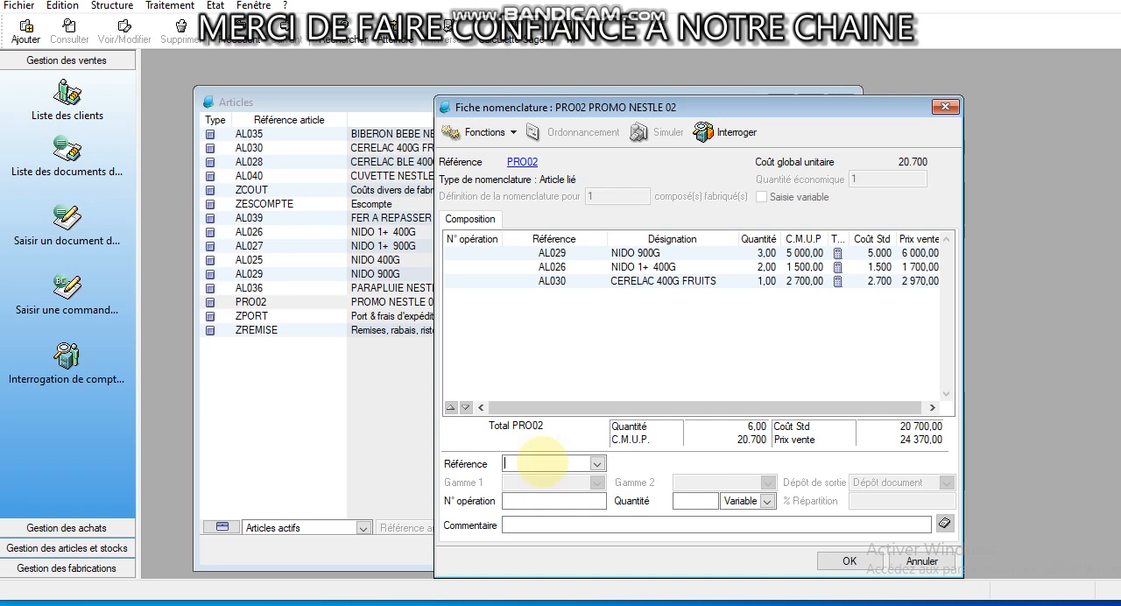
Add linked article AL039 (FER A REPASSER) with quantity 1 and output depot USINE, and close the nomenclature record
{"action": "type", "text": "AL"}
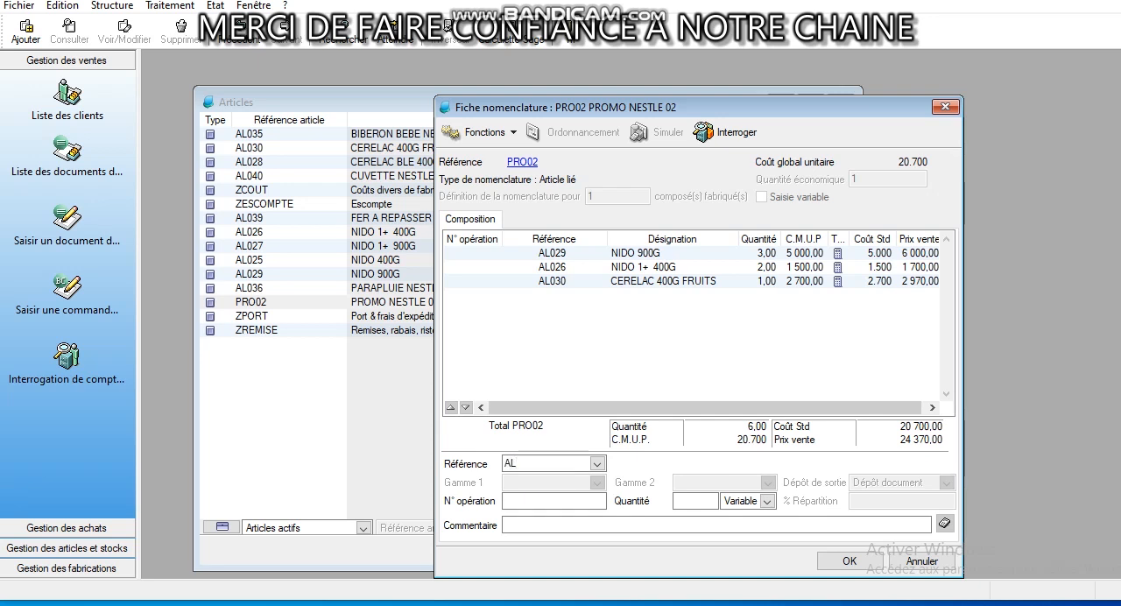
{"action": "type", "text": "039"}
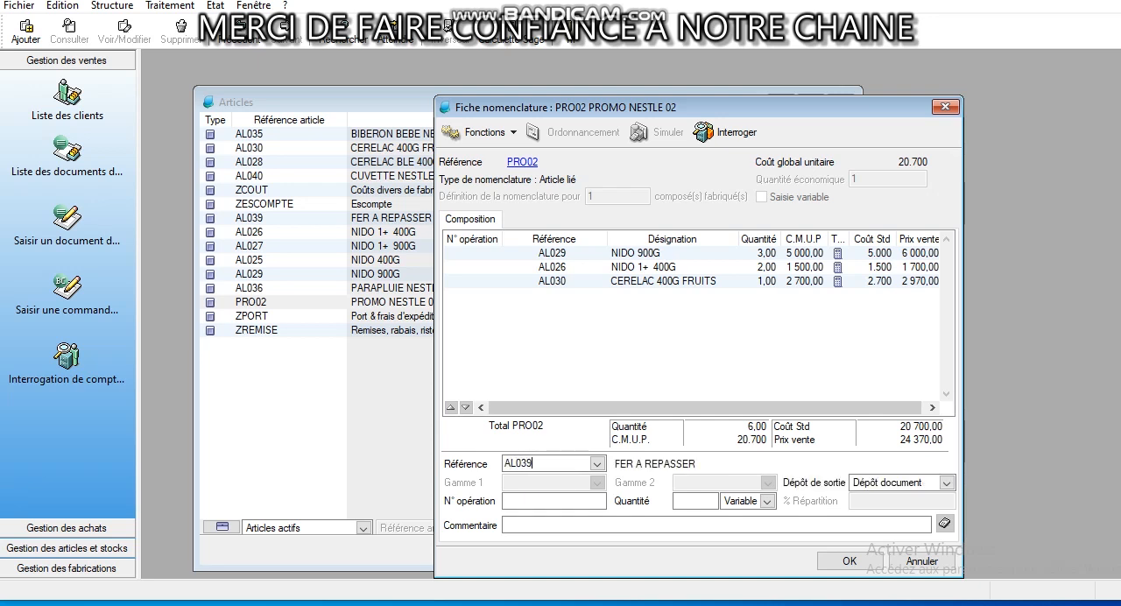
{"action": "left_click", "coordinate": [598, 465]}
{"action": "left_click", "coordinate": [601, 464]}
{"action": "left_click", "coordinate": [690, 502]}
{"action": "type", "text": "1"}
{"action": "left_click", "coordinate": [895, 482]}
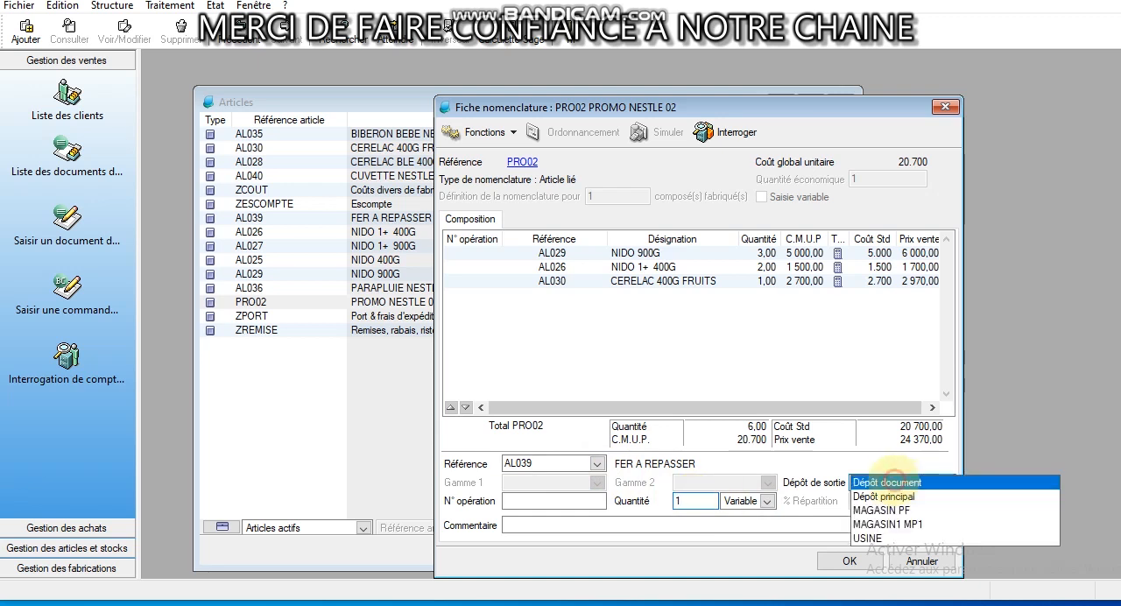
{"action": "left_click", "coordinate": [872, 538]}
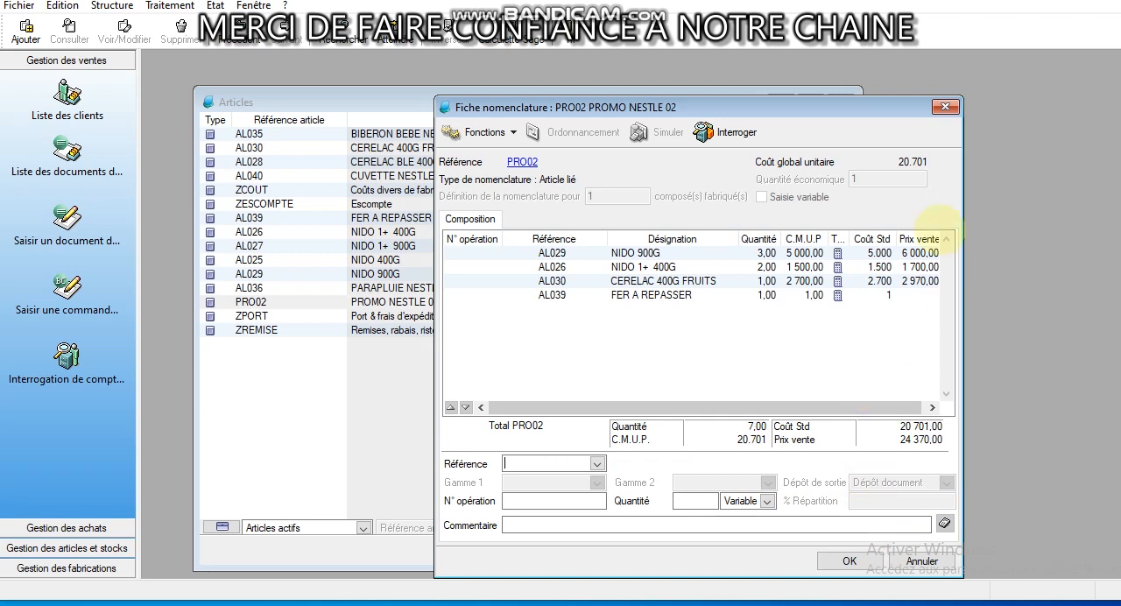
{"action": "left_click", "coordinate": [945, 107]}
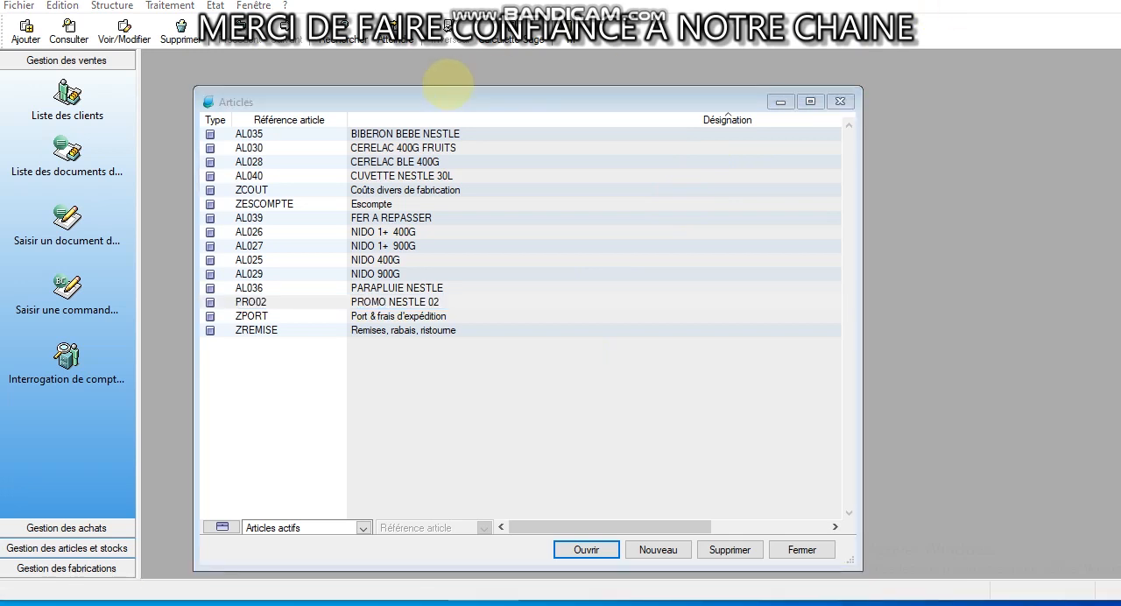
Open the list of sales documents and create a new Facture
{"action": "left_click", "coordinate": [170, 5]}
{"action": "left_click", "coordinate": [185, 23]}
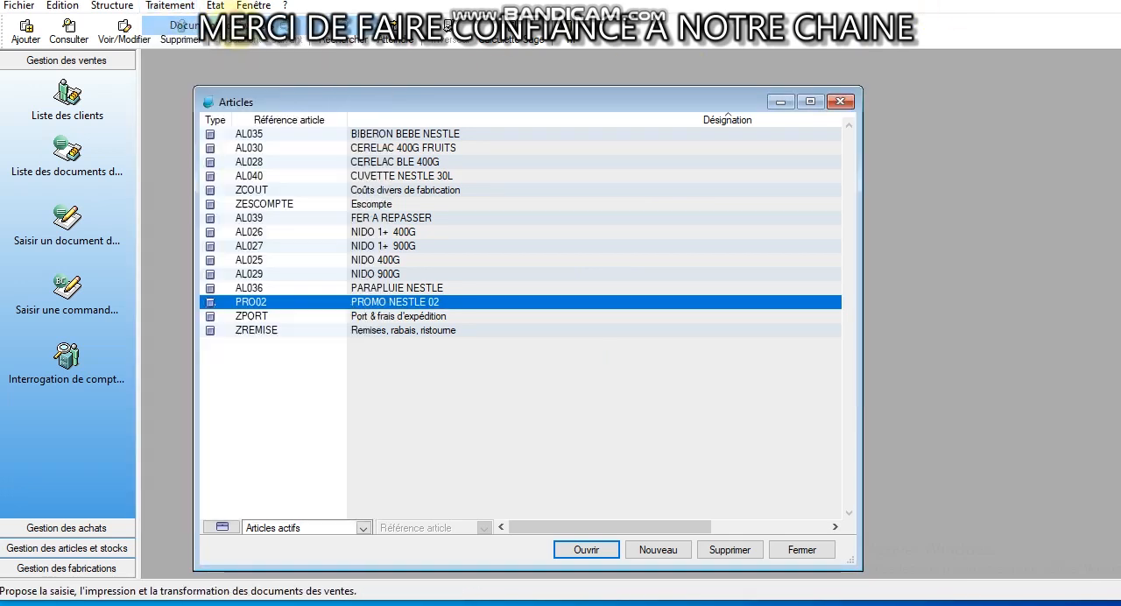
{"action": "right_click", "coordinate": [385, 208]}
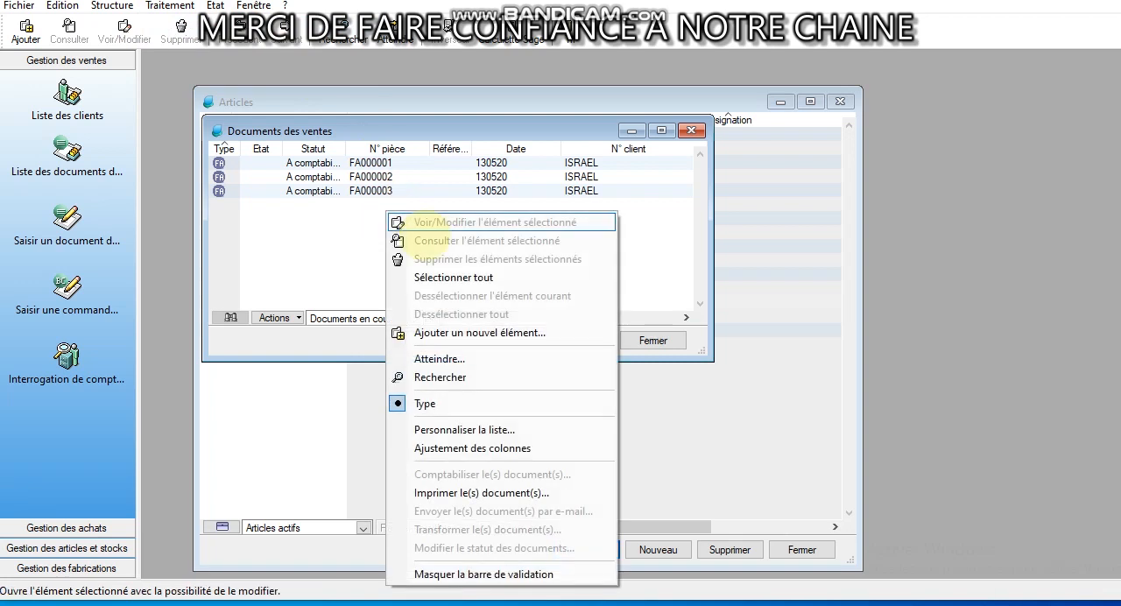
{"action": "left_click", "coordinate": [470, 333]}
{"action": "left_click", "coordinate": [555, 315]}
{"action": "left_click", "coordinate": [556, 381]}
Select the customer on the new sales invoice and validate its header so that article lines can be entered
{"action": "left_click", "coordinate": [765, 184]}
{"action": "left_click", "coordinate": [799, 189]}
{"action": "left_click", "coordinate": [800, 198]}
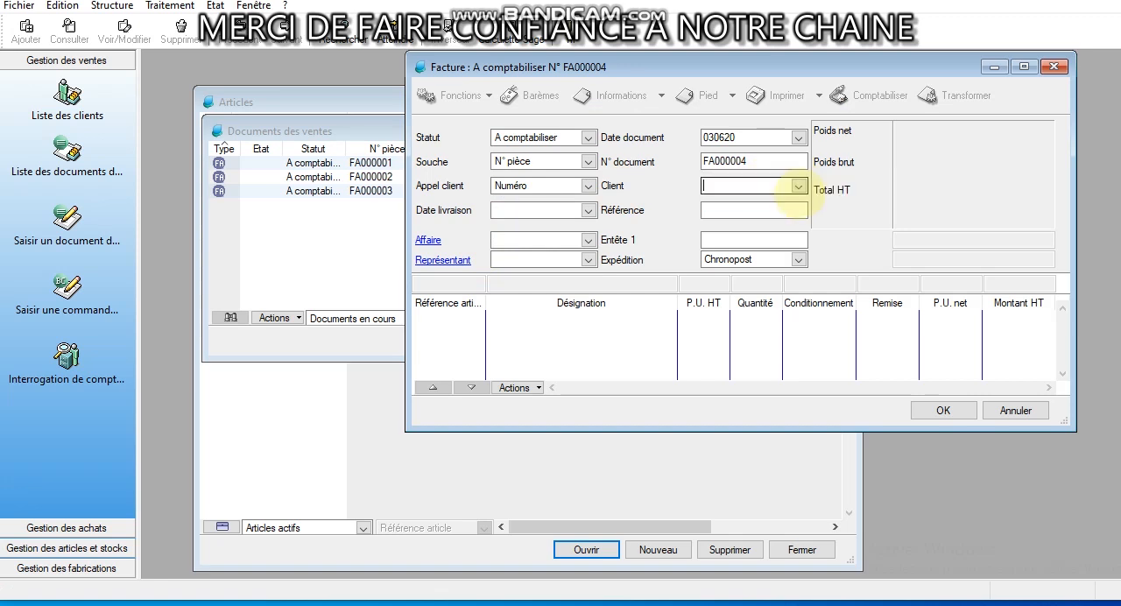
{"action": "left_click", "coordinate": [718, 212]}
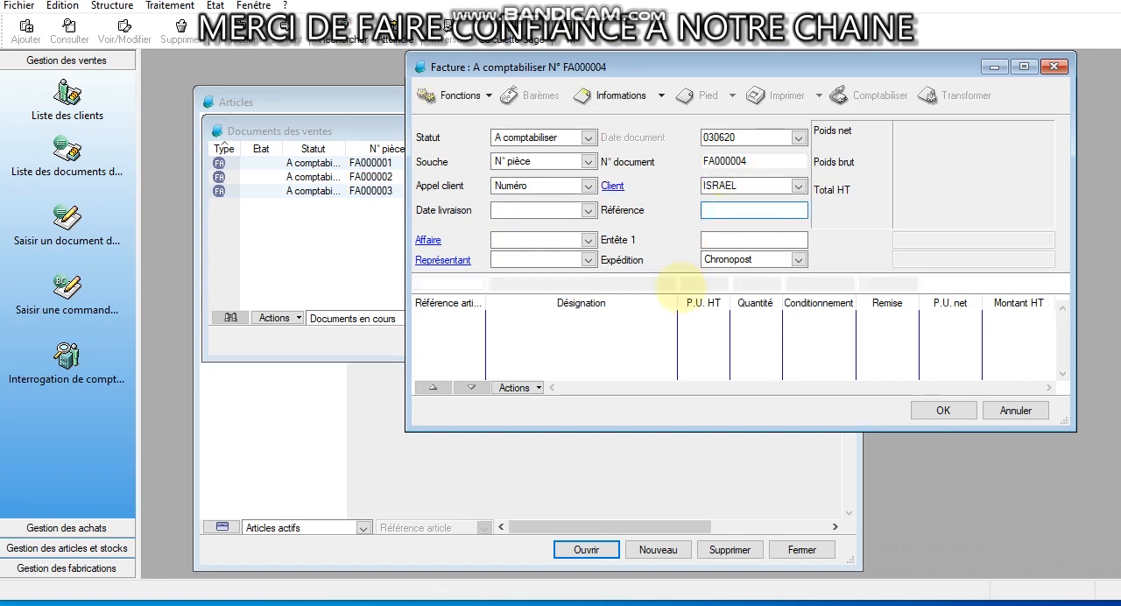
{"action": "left_click", "coordinate": [679, 282]}
Try to add article PRO02 (PROMO NESTLE 02) with quantity 1 to the sales invoice, accepting the stock dialog for AL029
{"action": "left_click", "coordinate": [432, 280]}
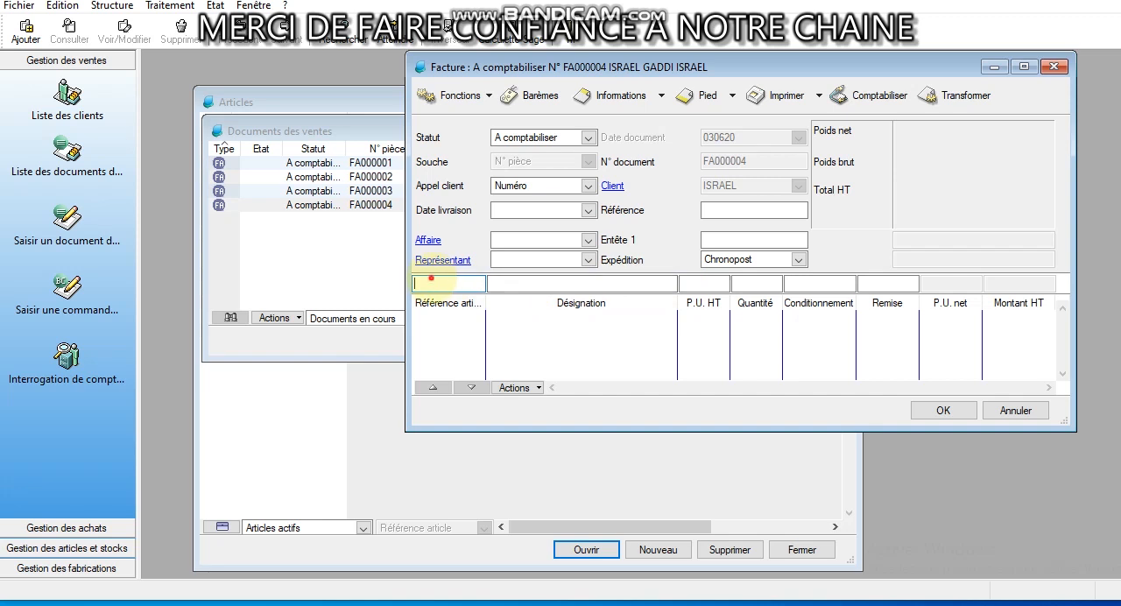
{"action": "type", "text": "PR"}
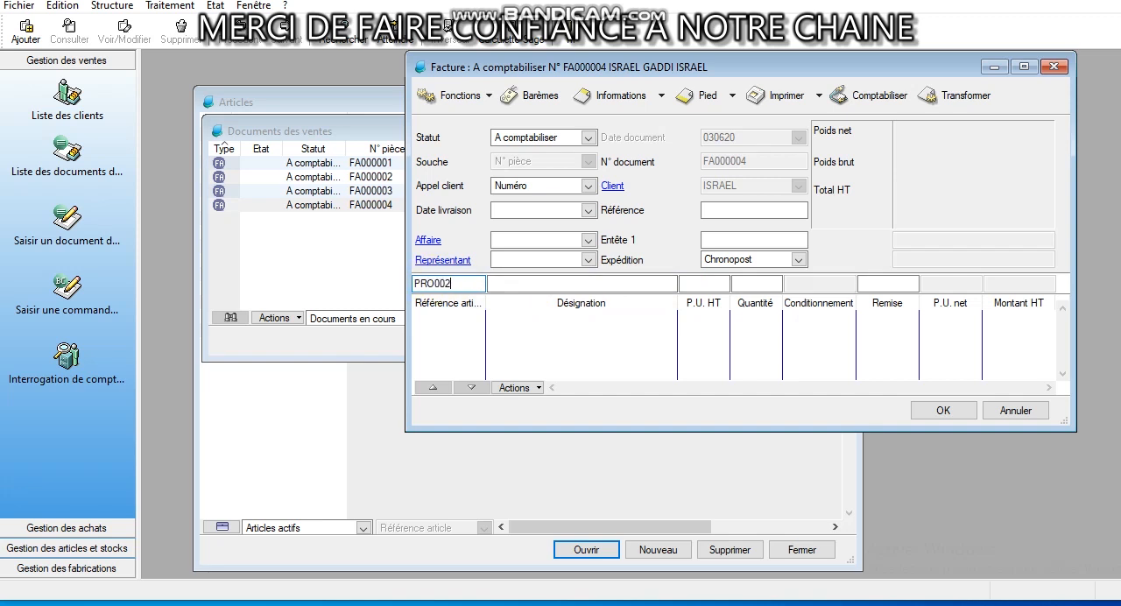
{"action": "type", "text": "O002"}
{"action": "key", "text": "Tab"}
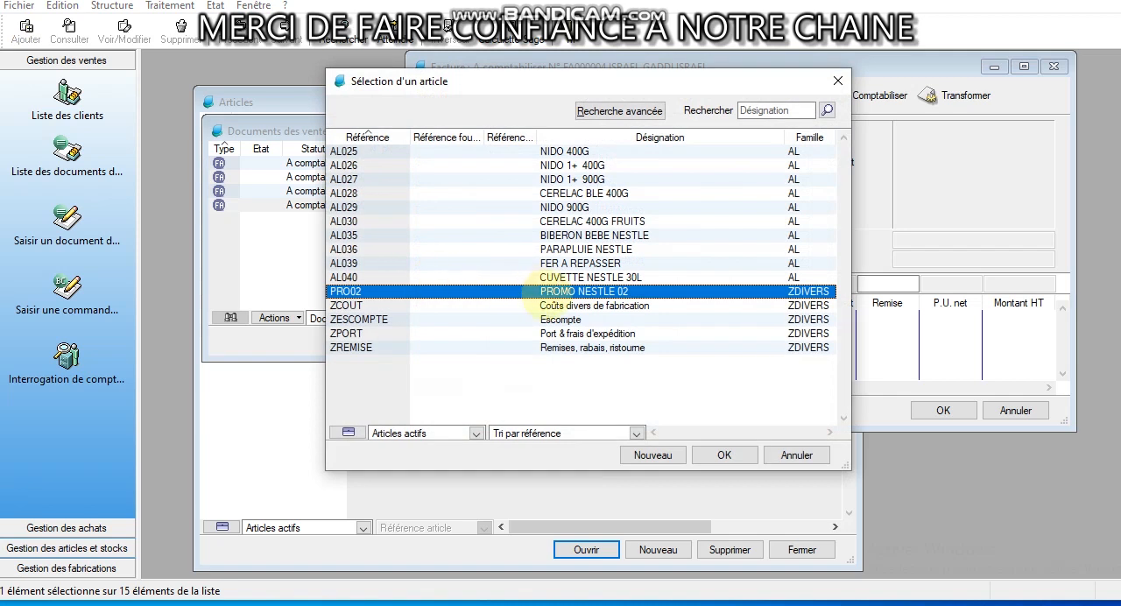
{"action": "double_click", "coordinate": [536, 294]}
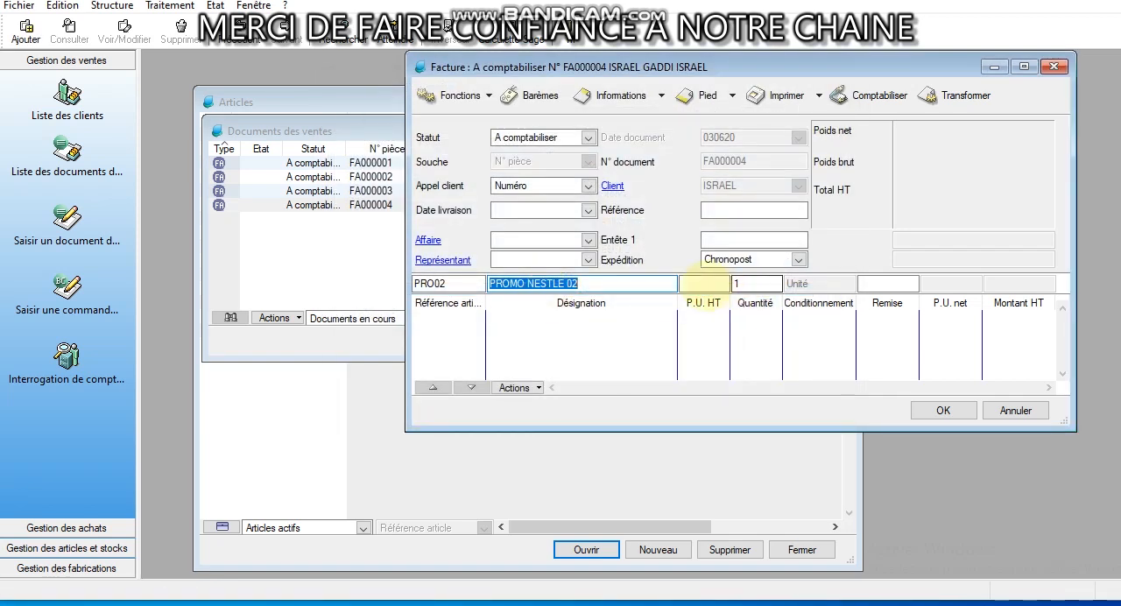
{"action": "key", "text": "Return"}
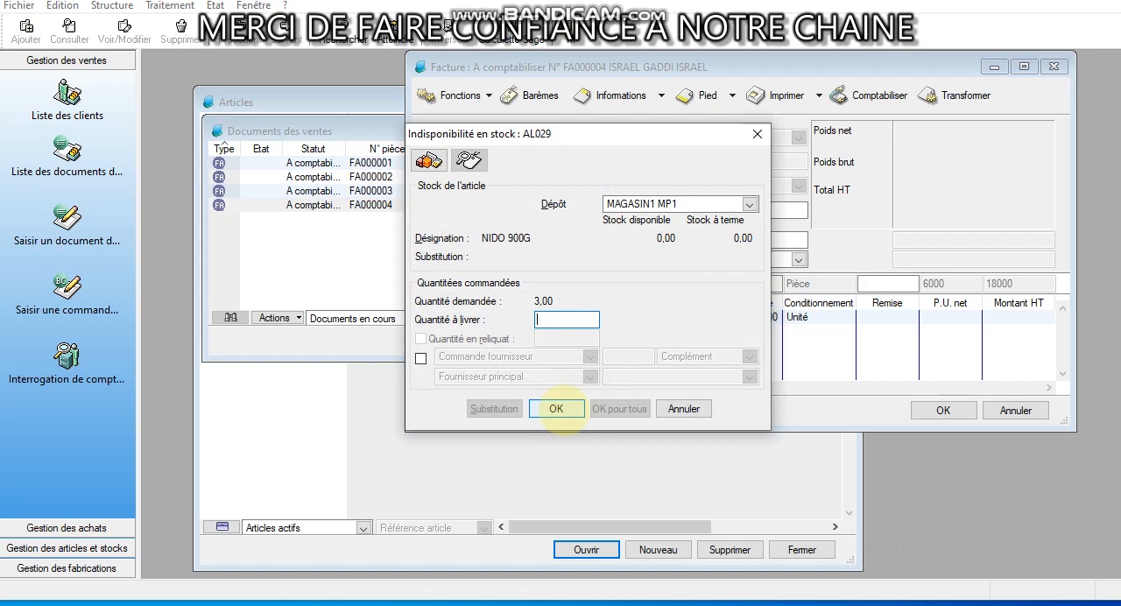
{"action": "left_click", "coordinate": [557, 410]}
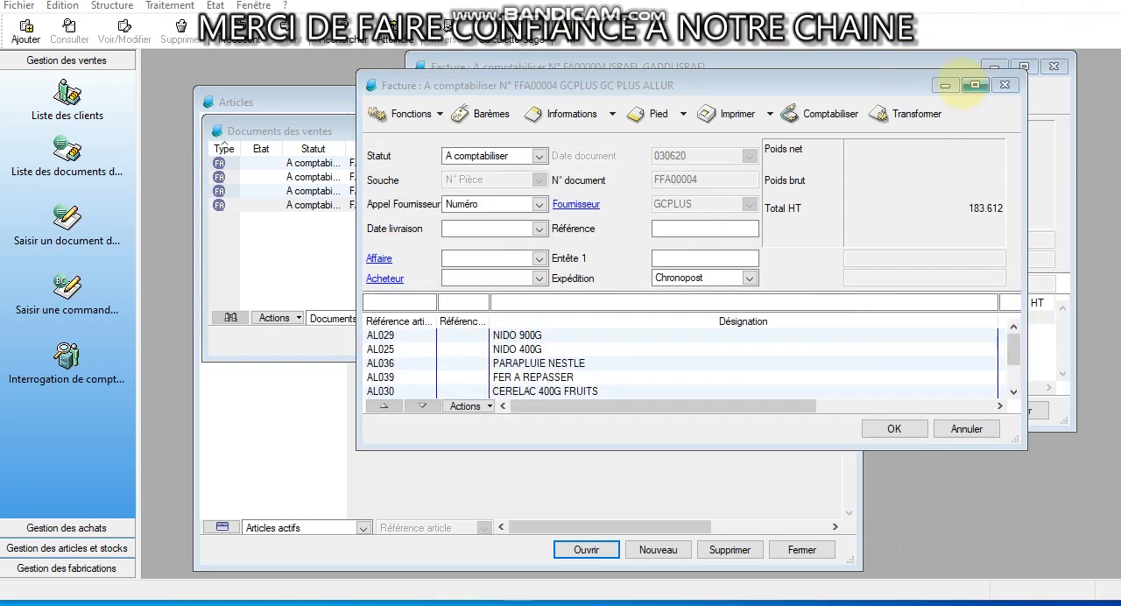
Examine the article lines, quantities and amounts of the GCPLUS purchase invoice
{"action": "left_click", "coordinate": [975, 85]}
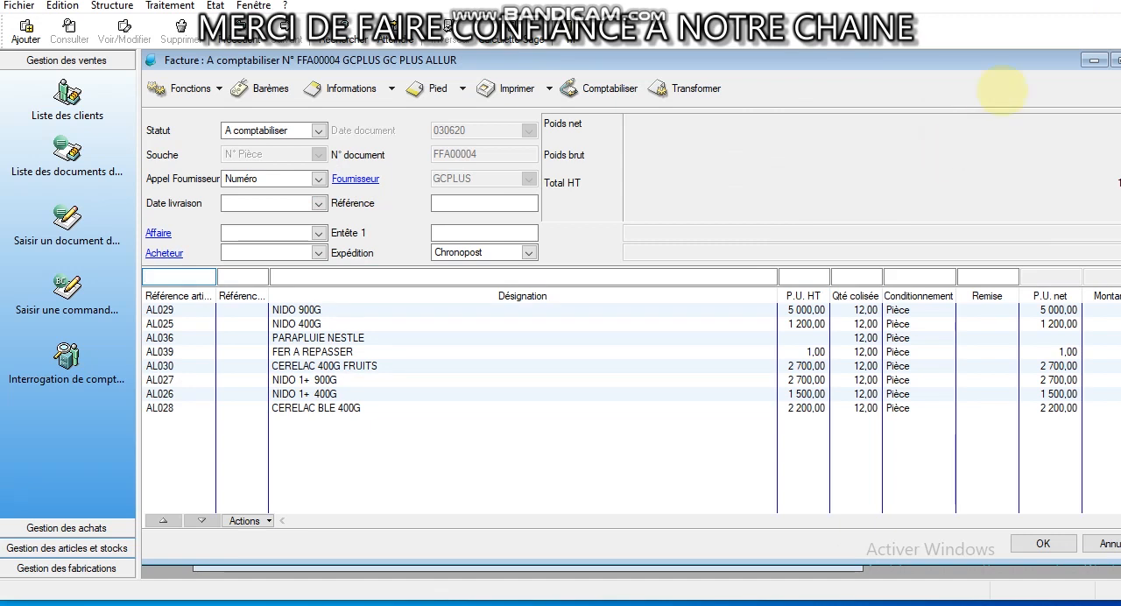
{"action": "double_click", "coordinate": [1005, 59]}
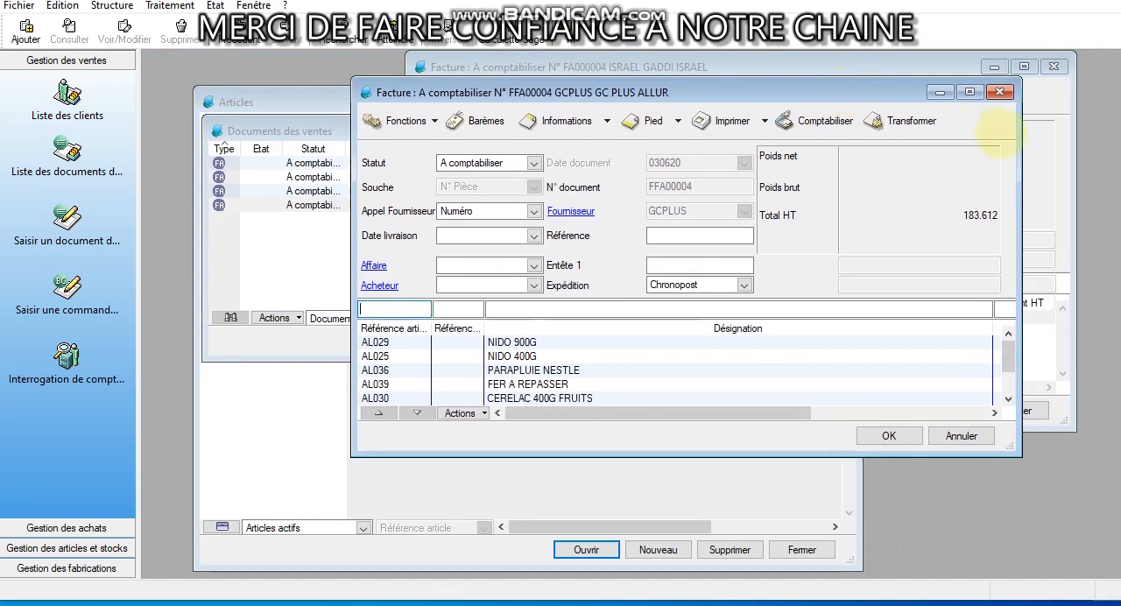
{"action": "left_click", "coordinate": [969, 92]}
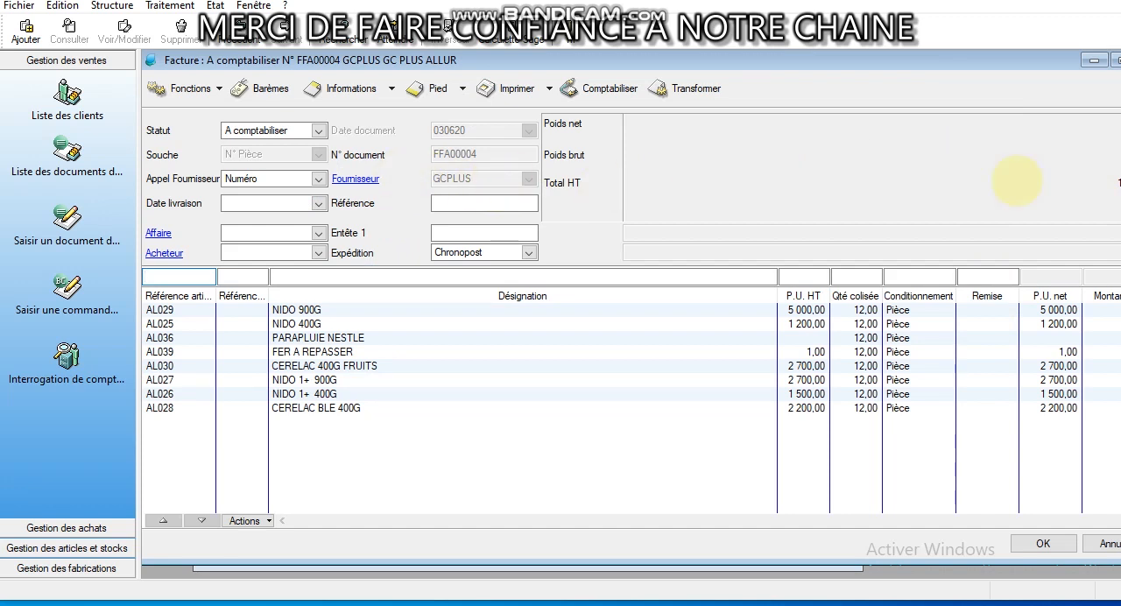
{"action": "left_click_drag", "start_coordinate": [1021, 63], "coordinate": [944, 85]}
{"action": "left_click_drag", "start_coordinate": [783, 396], "coordinate": [946, 385]}
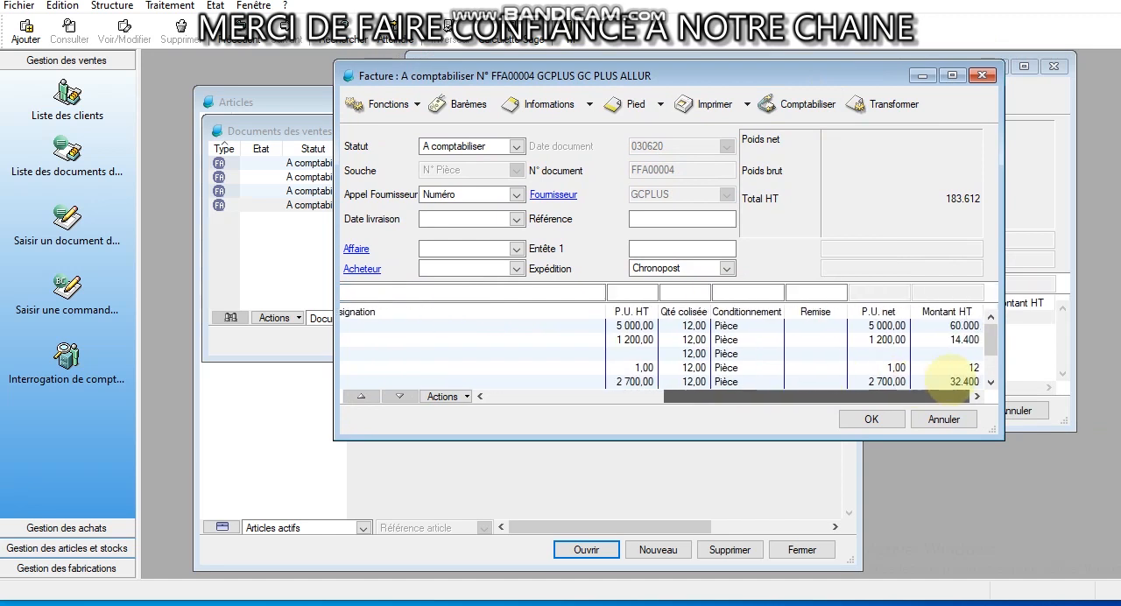
{"action": "left_click", "coordinate": [907, 380]}
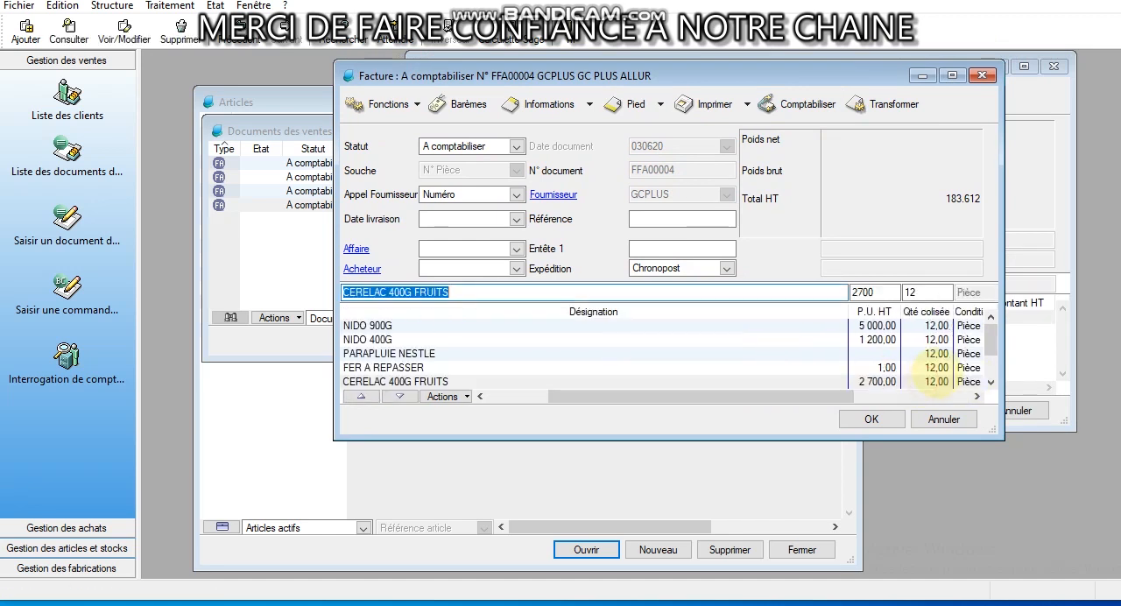
Check the stock per depot of article AL029 (NIDO 900G), and close its record and the purchase invoice
{"action": "double_click", "coordinate": [438, 325]}
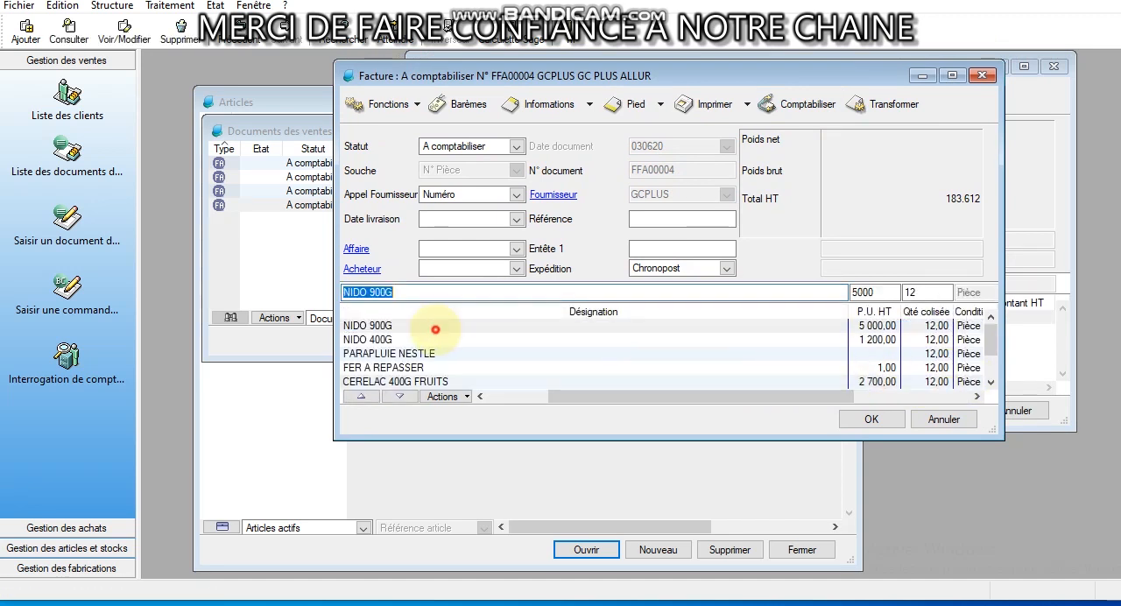
{"action": "left_click", "coordinate": [930, 233]}
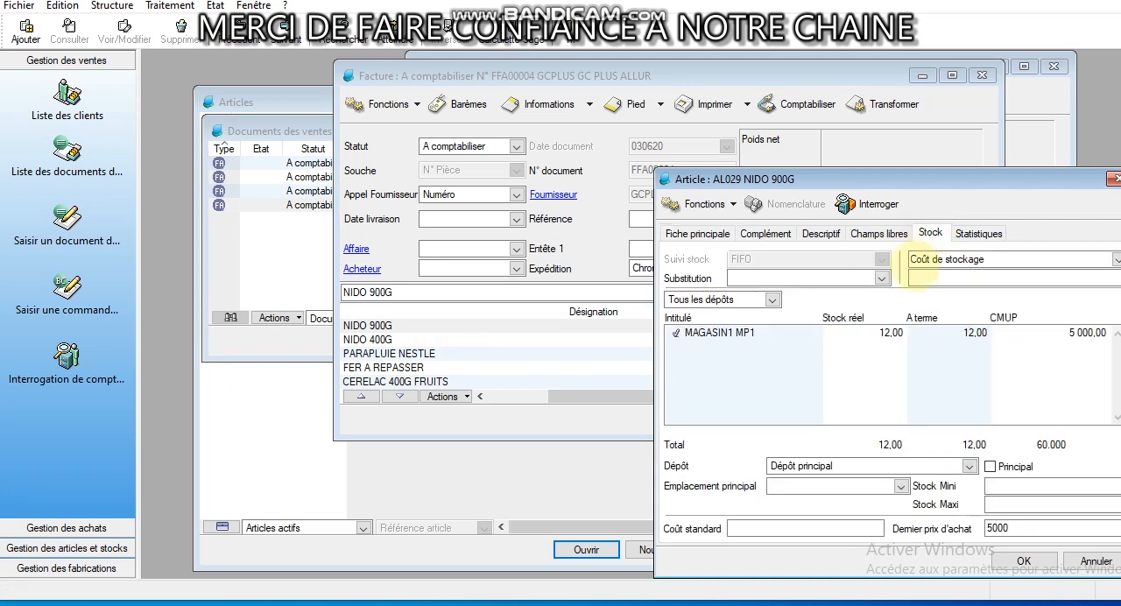
{"action": "left_click", "coordinate": [1114, 179]}
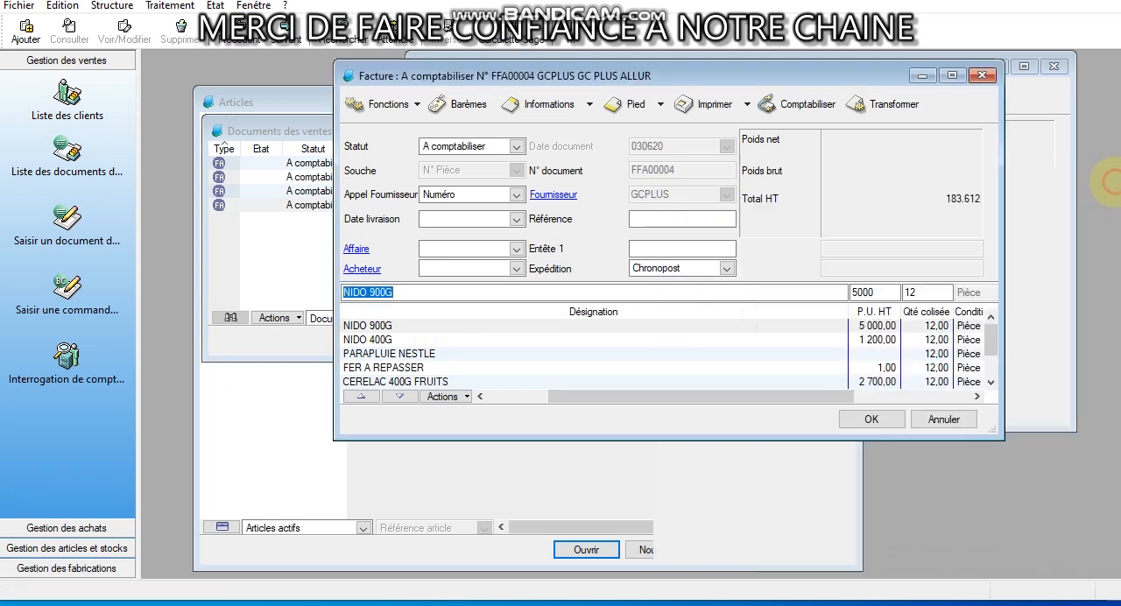
{"action": "left_click", "coordinate": [983, 75]}
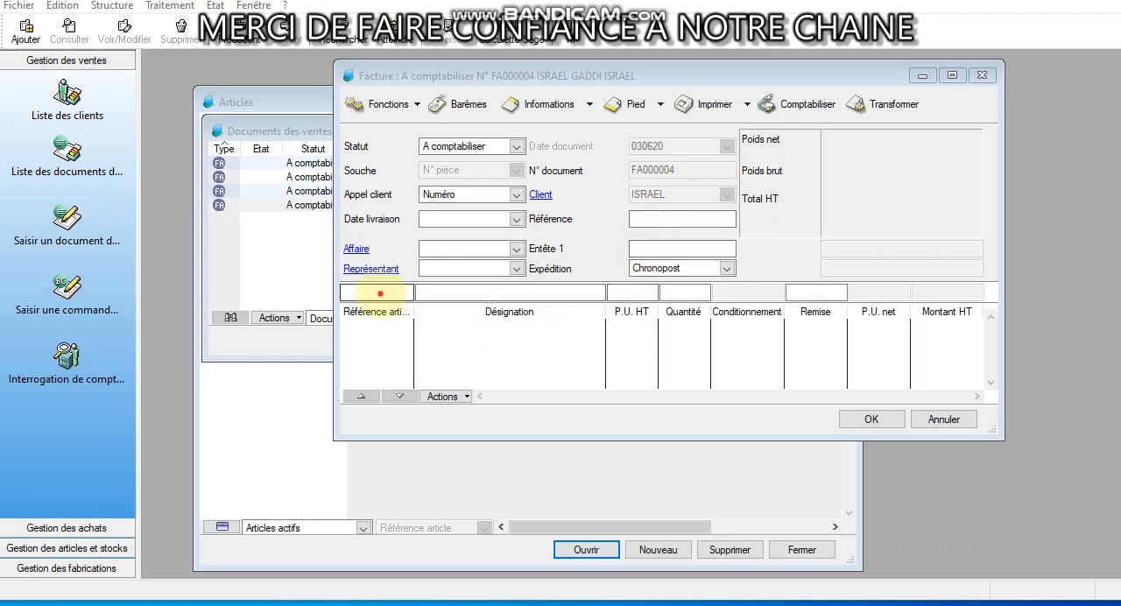
Add article PRO02 (PROMO NESTLE 02) with quantity 1 to the sales invoice, accepting the price warning for the linked articles
{"action": "left_click", "coordinate": [377, 293]}
{"action": "type", "text": "PRO"}
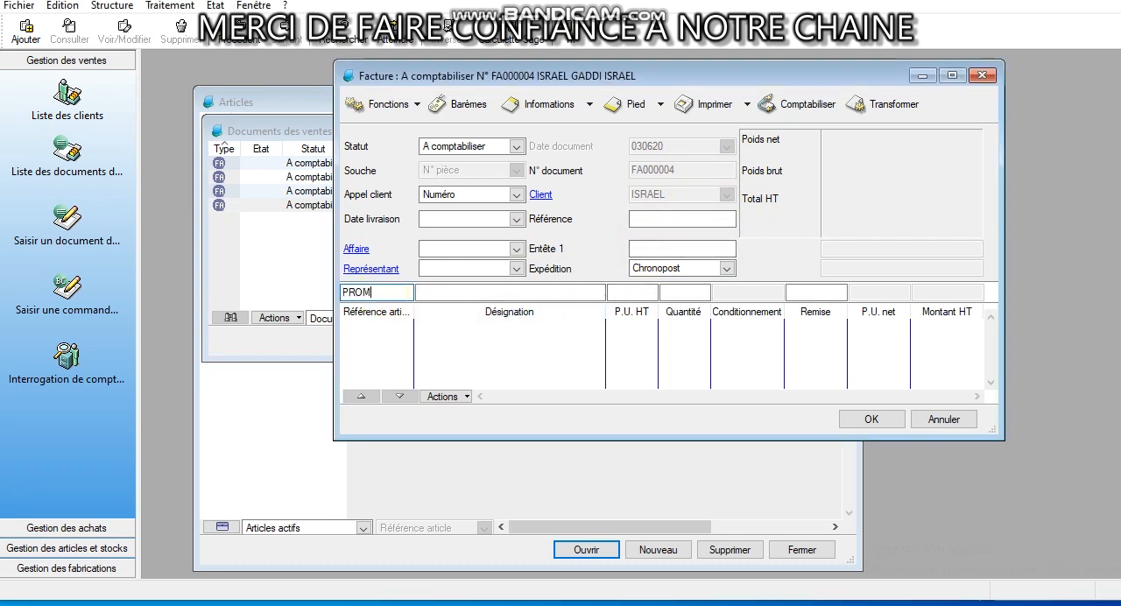
{"action": "type", "text": "M"}
{"action": "key", "text": "BackSpace"}
{"action": "type", "text": "002"}
{"action": "key", "text": "Tab"}
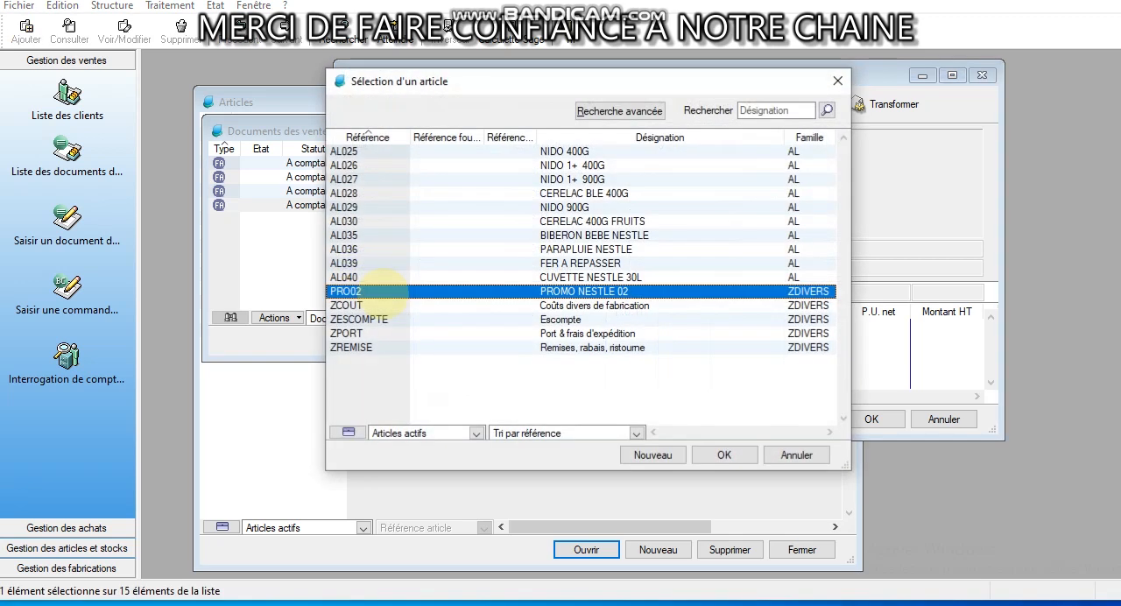
{"action": "double_click", "coordinate": [456, 292]}
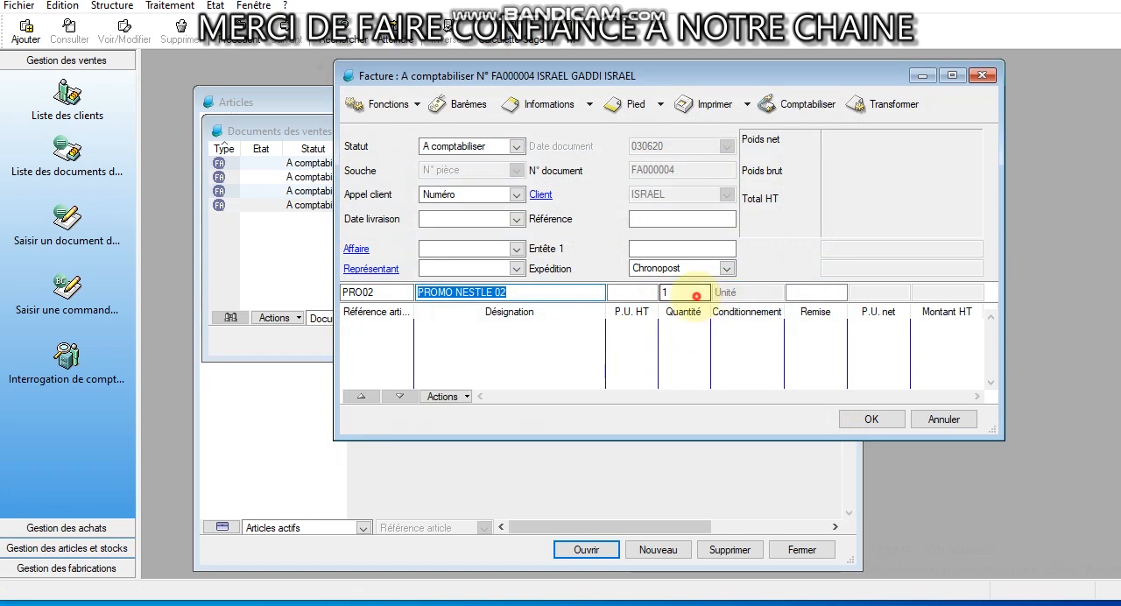
{"action": "left_click", "coordinate": [696, 296]}
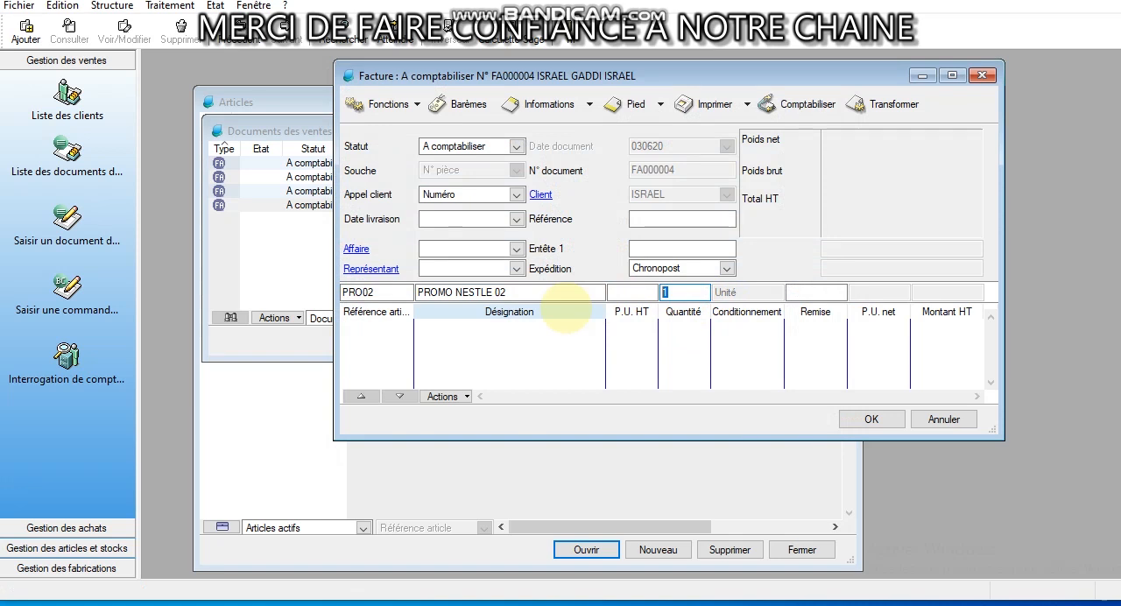
{"action": "key", "text": "Return"}
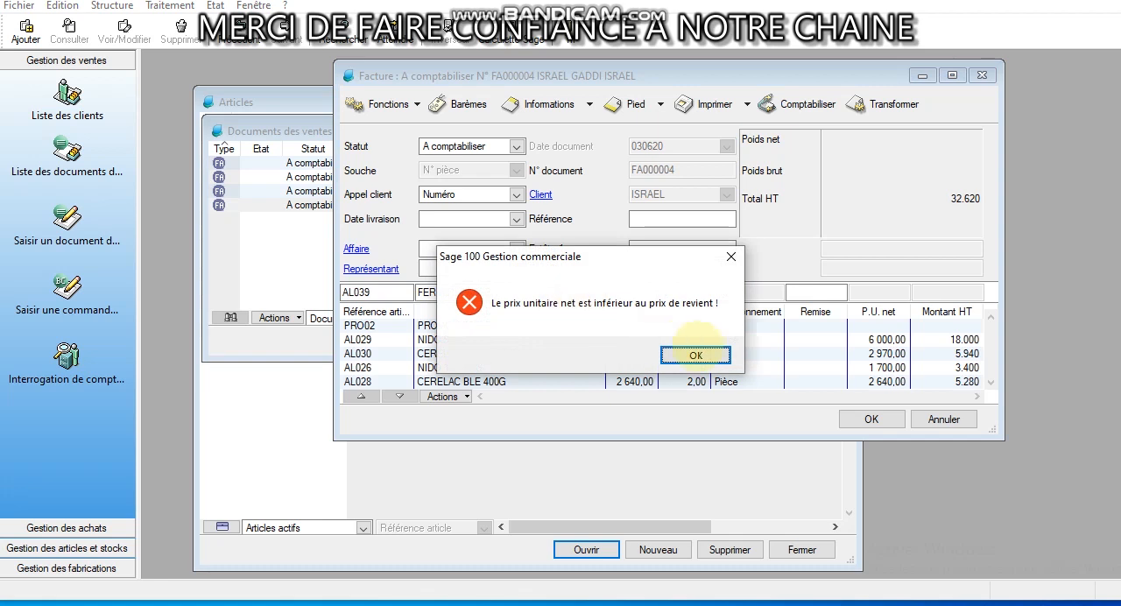
{"action": "left_click", "coordinate": [695, 354]}
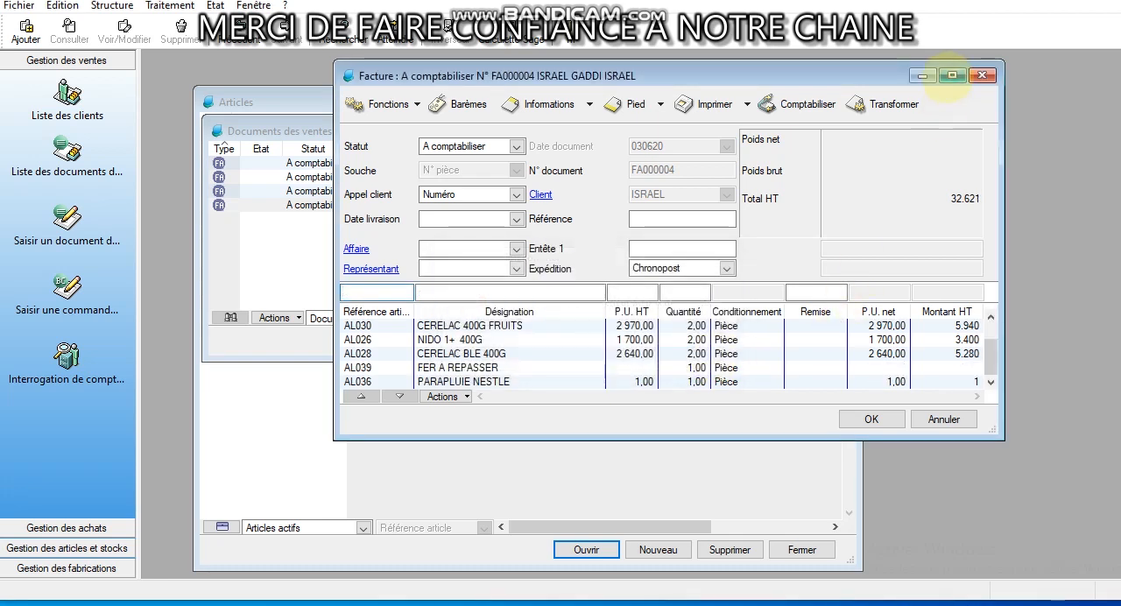
Resize the invoice window to examine all article lines with their unit prices and quantities
{"action": "left_click", "coordinate": [952, 75]}
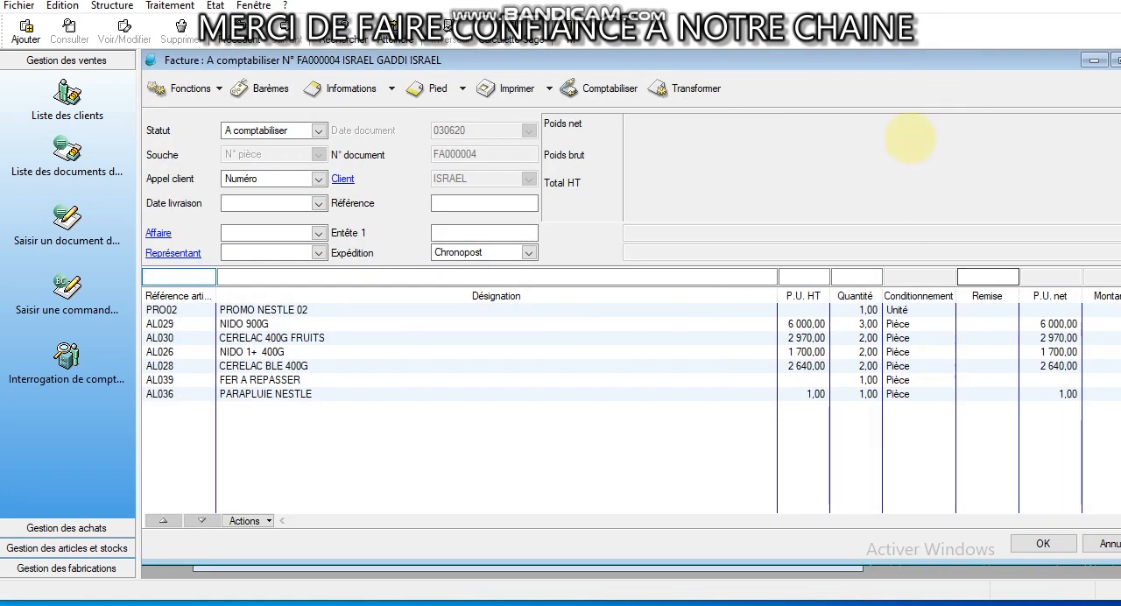
{"action": "left_click_drag", "start_coordinate": [969, 54], "coordinate": [733, 66]}
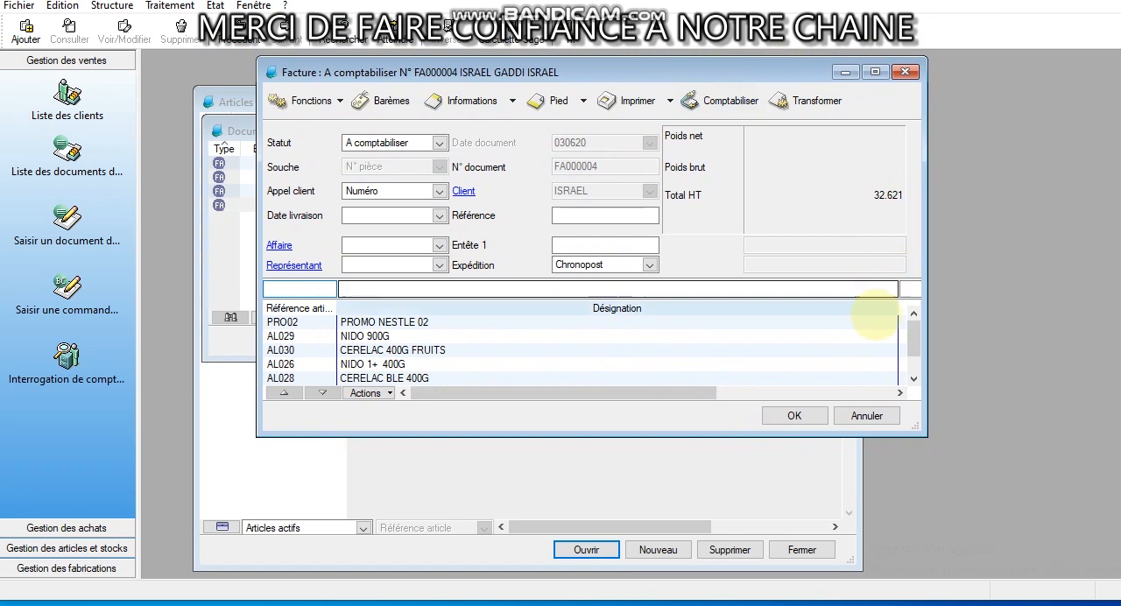
{"action": "left_click_drag", "start_coordinate": [923, 185], "coordinate": [1120, 195]}
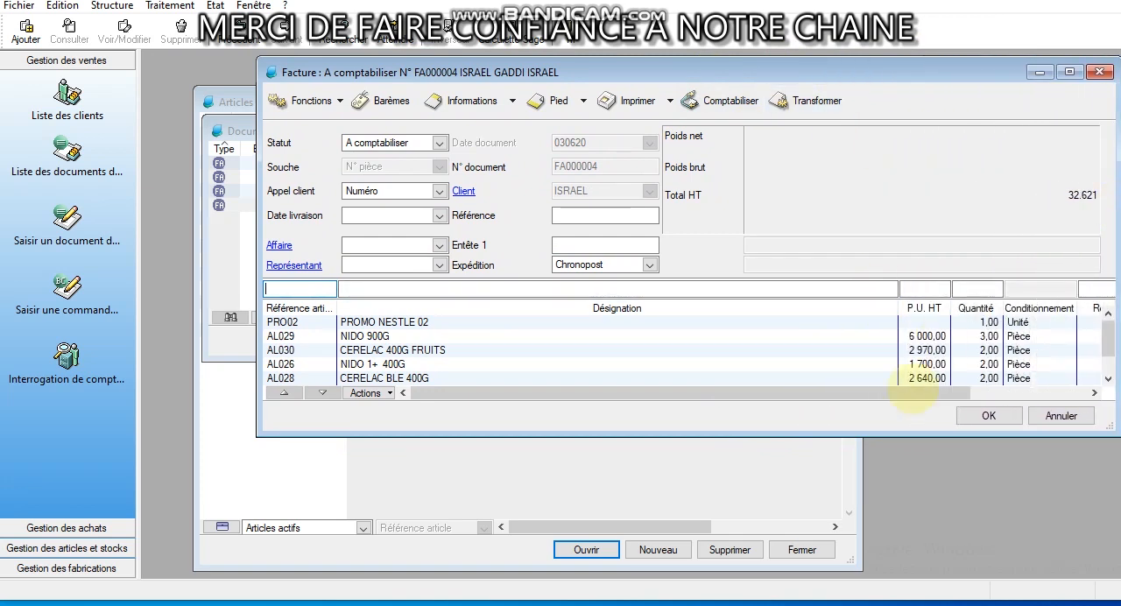
{"action": "left_click_drag", "start_coordinate": [863, 437], "coordinate": [865, 495]}
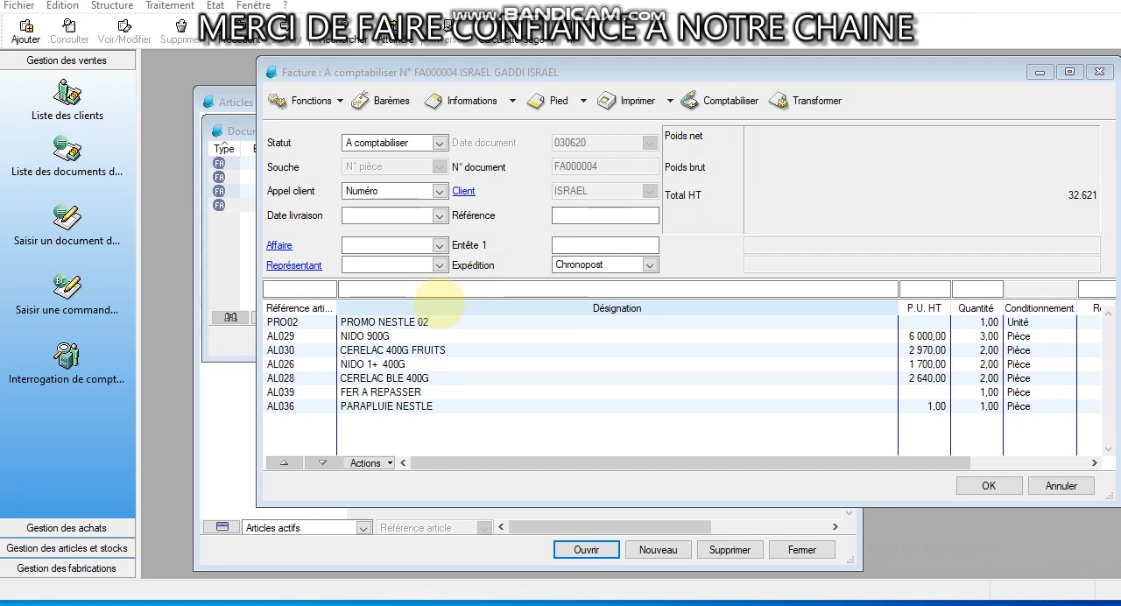
Check the stock per depot of articles AL036 (PARAPLUIE NESTLE) and AL030 (CERELAC 400G FRUITS) from the invoice lines
{"action": "double_click", "coordinate": [419, 406]}
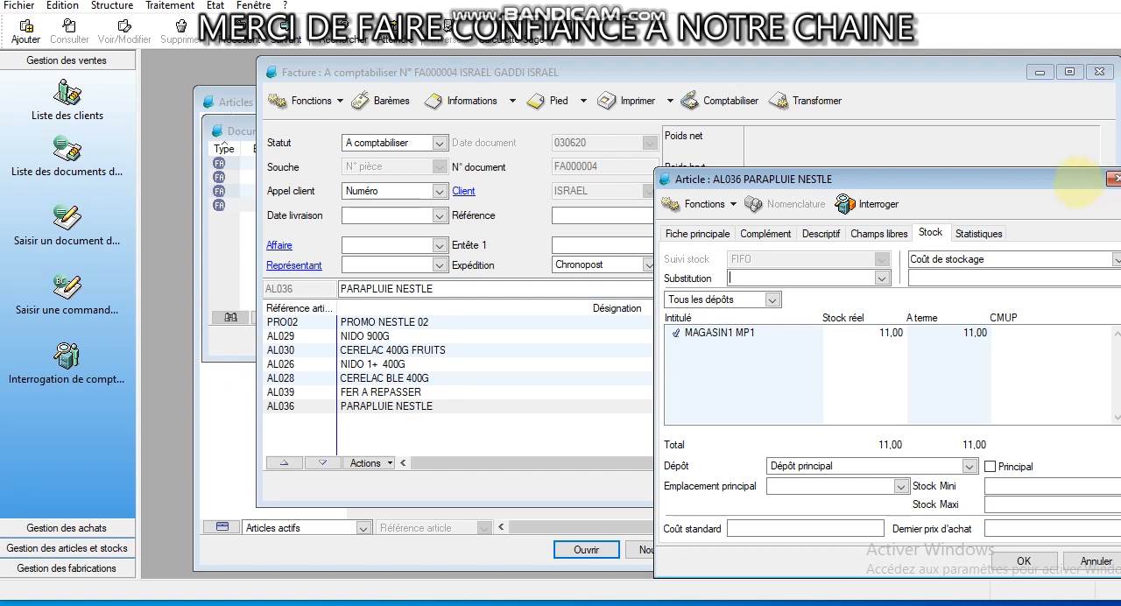
{"action": "left_click", "coordinate": [1111, 179]}
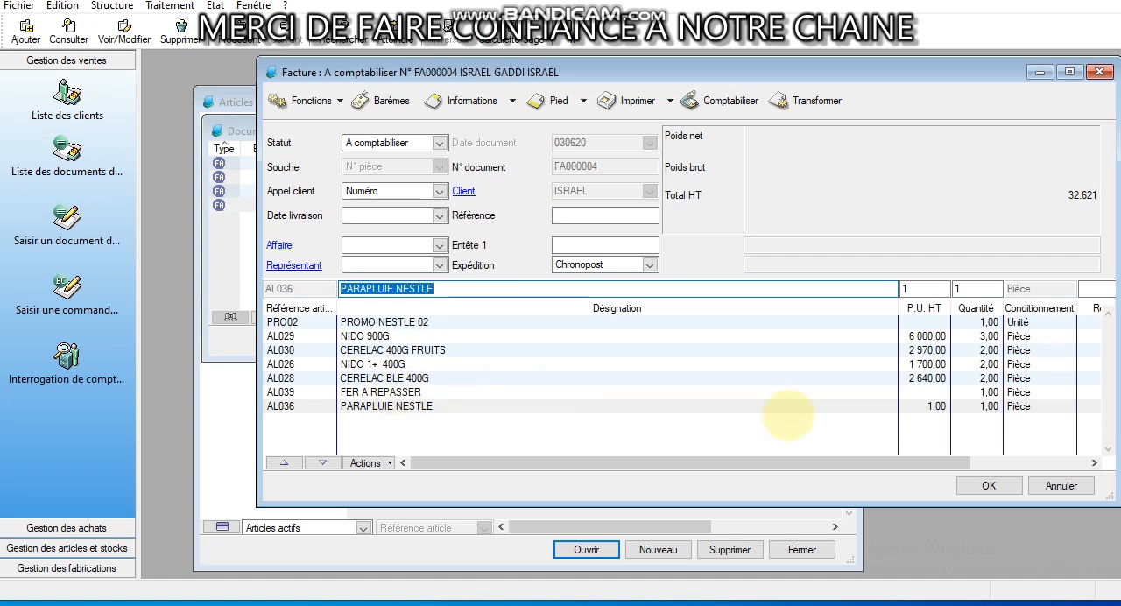
{"action": "left_click", "coordinate": [403, 392]}
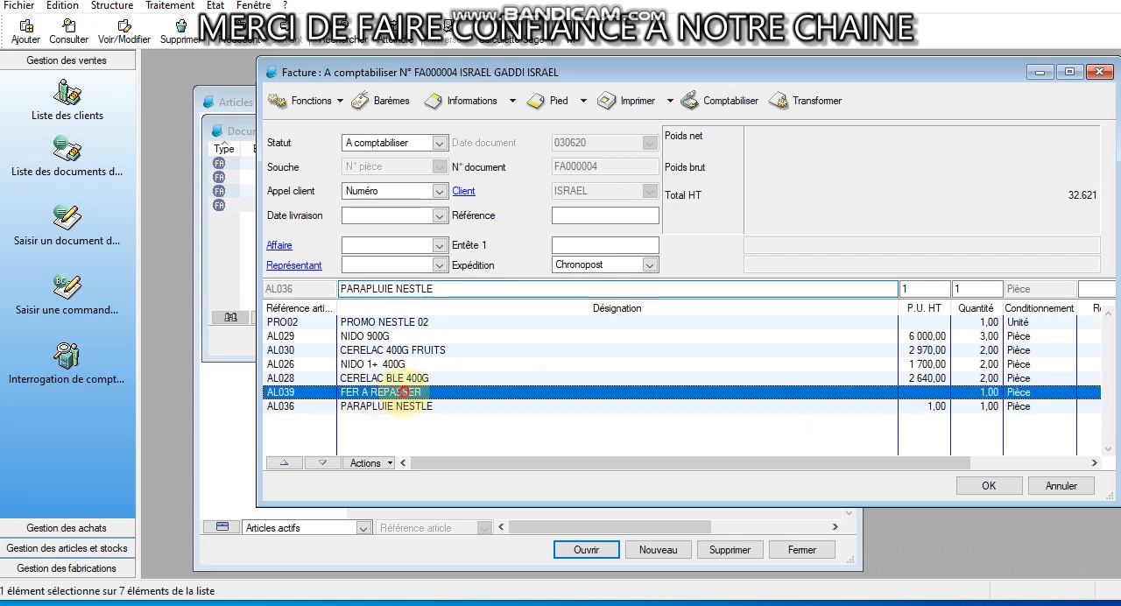
{"action": "double_click", "coordinate": [416, 349]}
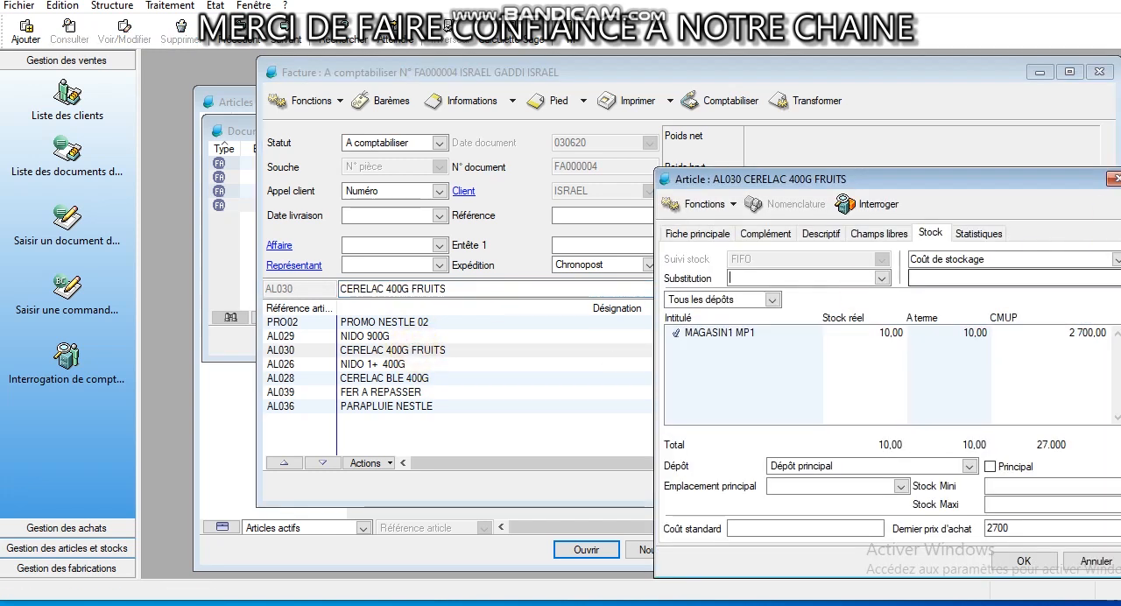
{"action": "left_click", "coordinate": [1111, 179]}
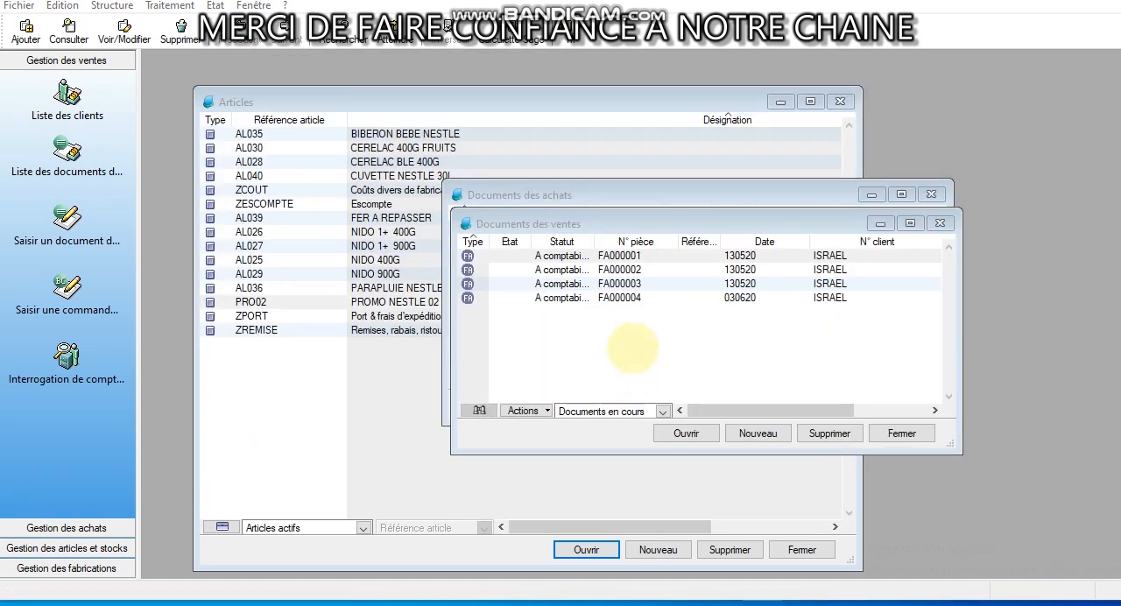
Create a new sales document of type Facture and select the customer in its header
{"action": "left_click", "coordinate": [632, 348]}
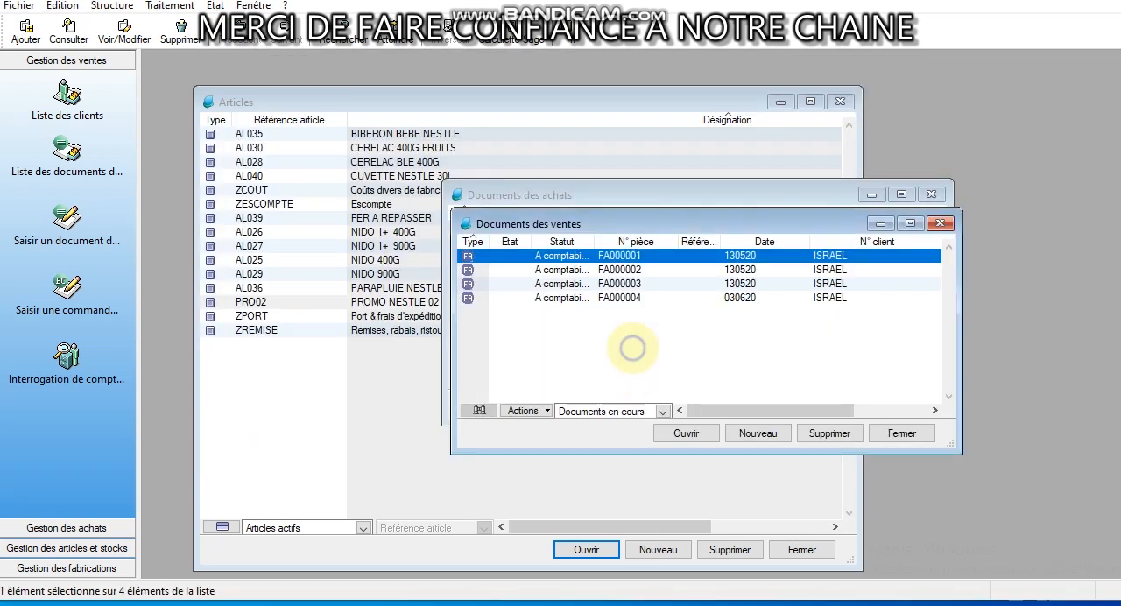
{"action": "right_click", "coordinate": [633, 347]}
{"action": "left_click", "coordinate": [728, 97]}
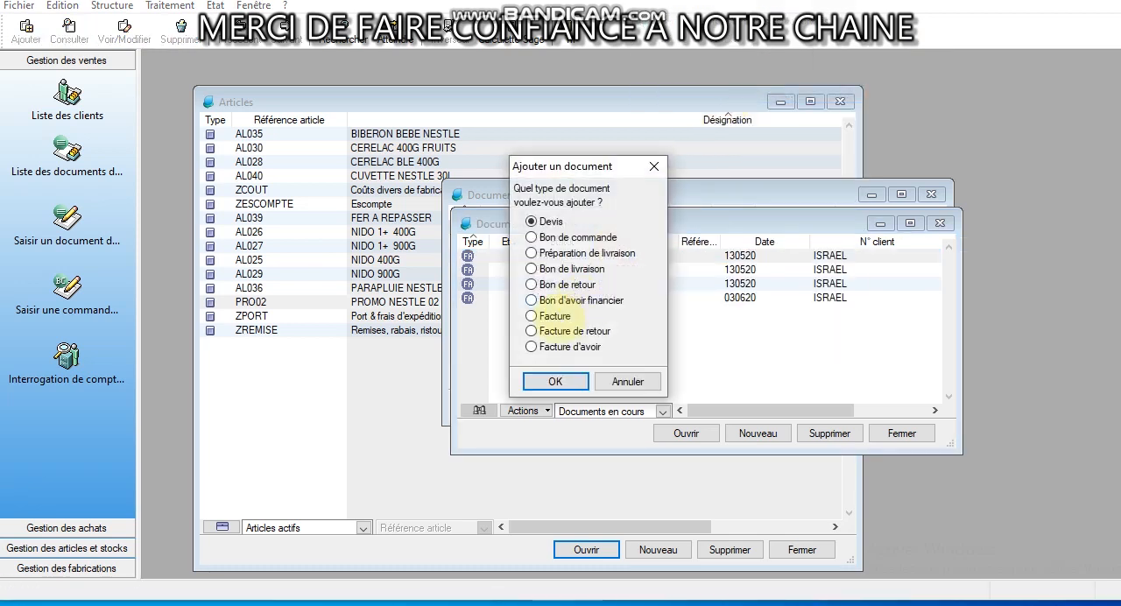
{"action": "left_click", "coordinate": [555, 381]}
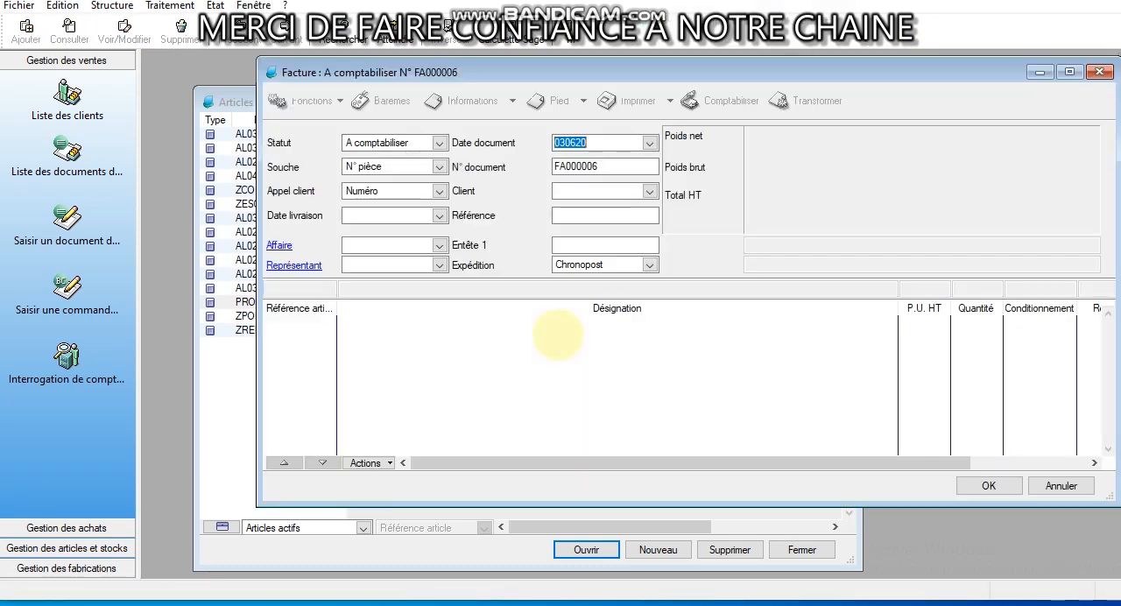
{"action": "left_click", "coordinate": [570, 191]}
{"action": "left_click", "coordinate": [650, 190]}
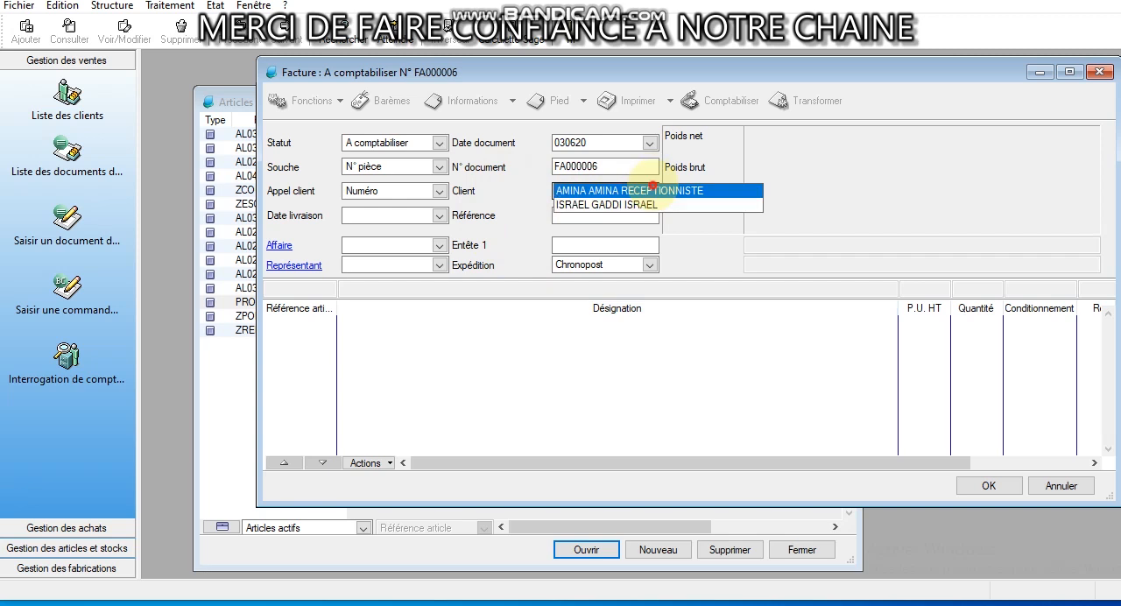
{"action": "left_click", "coordinate": [643, 191]}
{"action": "left_click", "coordinate": [645, 217]}
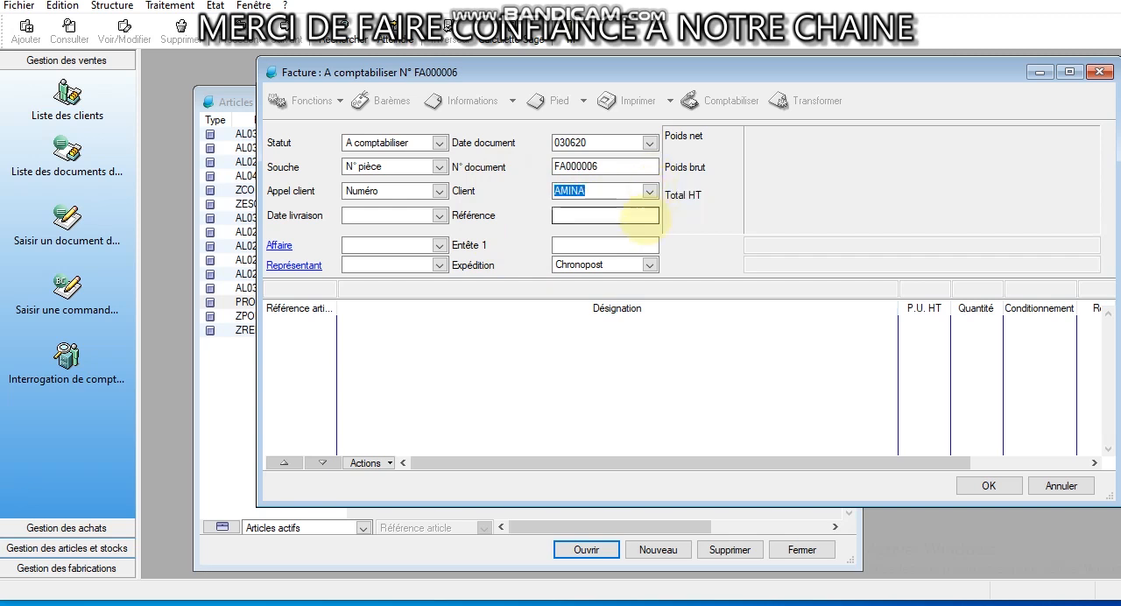
Validate the header and add article AL030 (CERELAC 400G FRUITS) with quantity 2 to the new sales invoice
{"action": "left_click", "coordinate": [523, 290]}
{"action": "type", "text": "CERELAC 400G FRUITS"}
{"action": "key", "text": "Tab"}
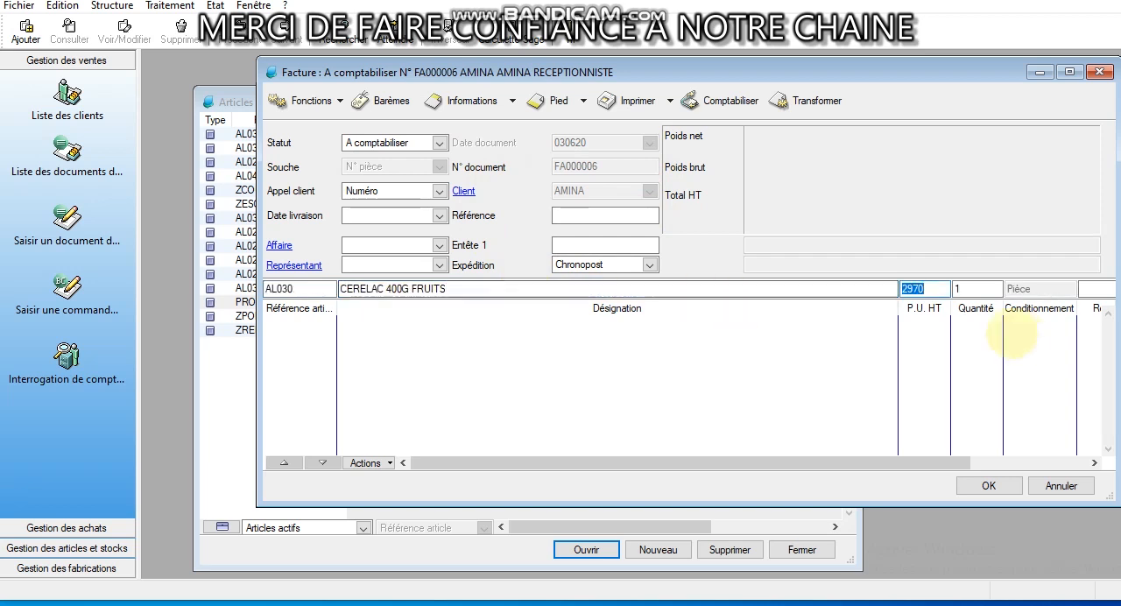
{"action": "left_click", "coordinate": [973, 290]}
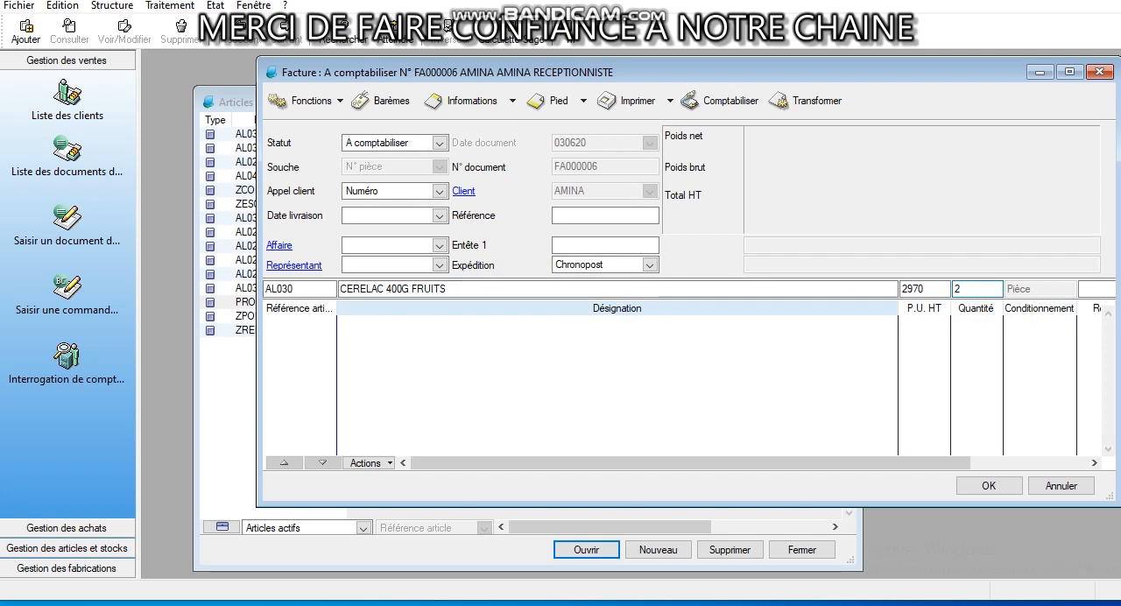
{"action": "type", "text": "2"}
{"action": "key", "text": "Return"}
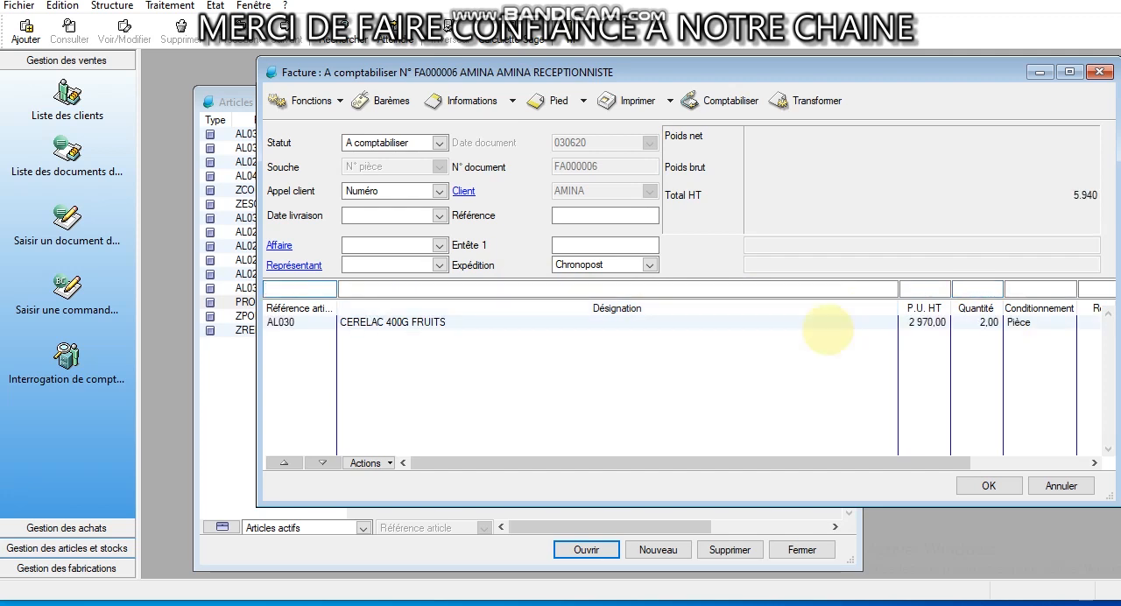
Check the stock per depot of article AL030 from the new invoice's line and close its record
{"action": "double_click", "coordinate": [613, 322]}
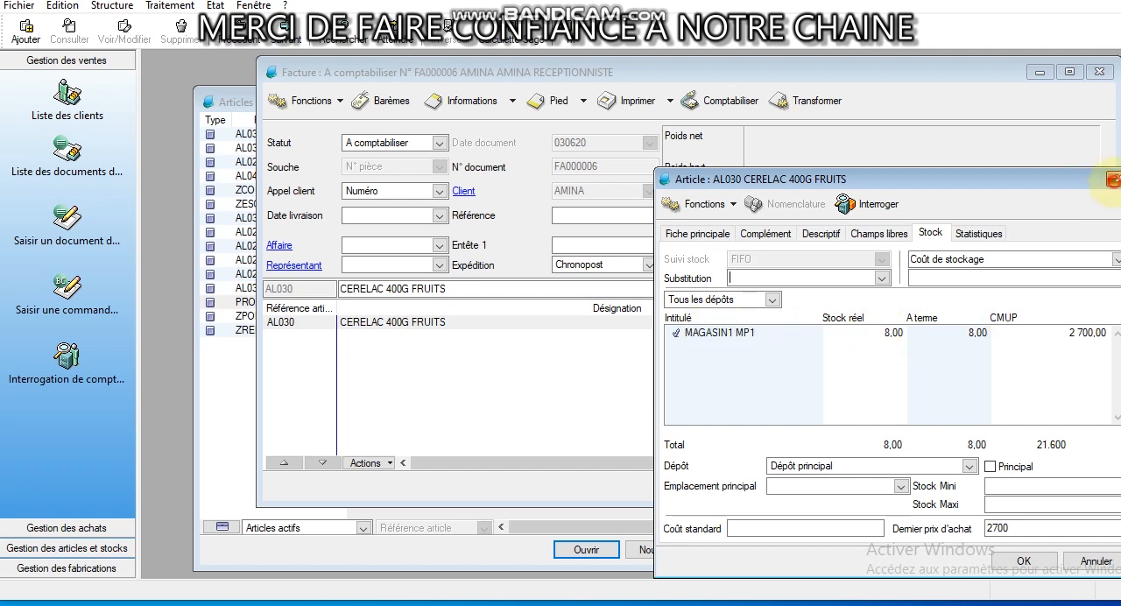
{"action": "left_click", "coordinate": [1113, 179]}
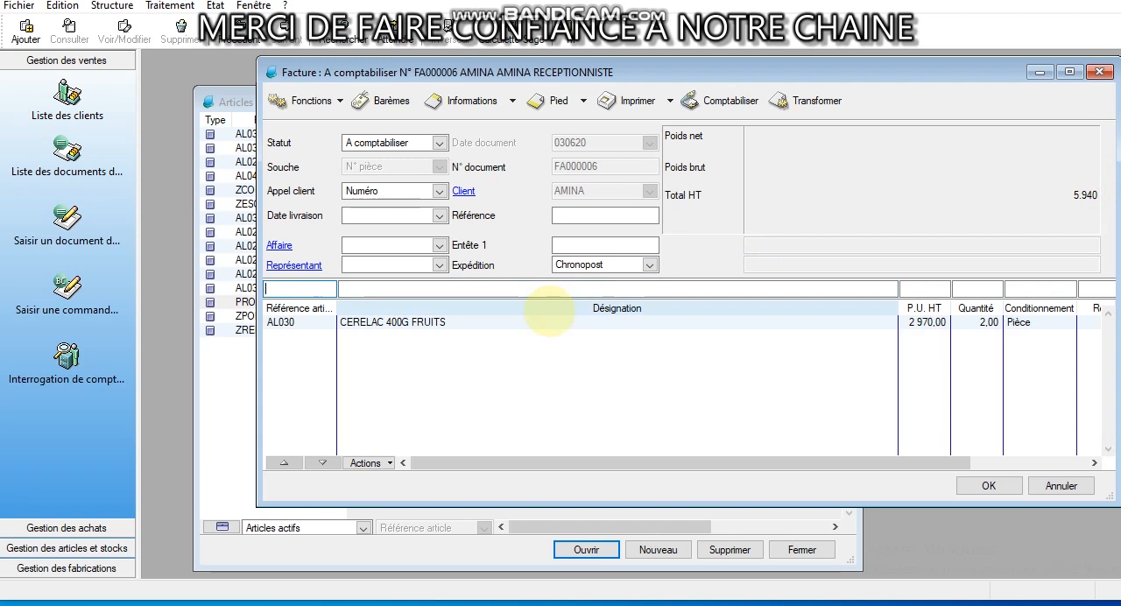
{"action": "left_click", "coordinate": [522, 324]}
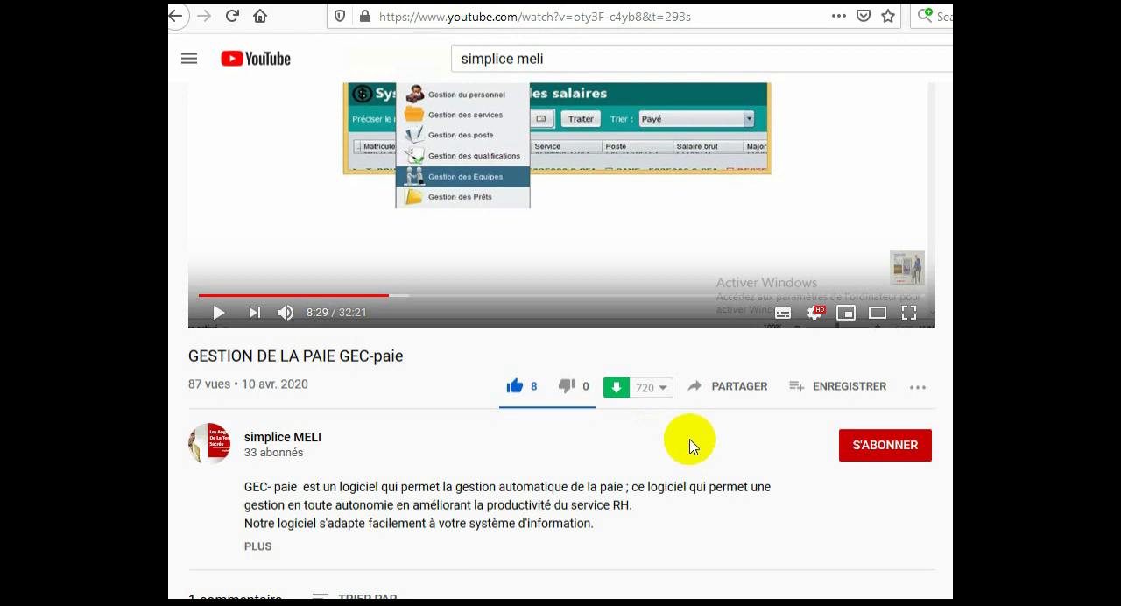
Switch to the YouTube video page, subscribe to the channel and open its notification options
{"action": "left_click", "coordinate": [859, 449]}
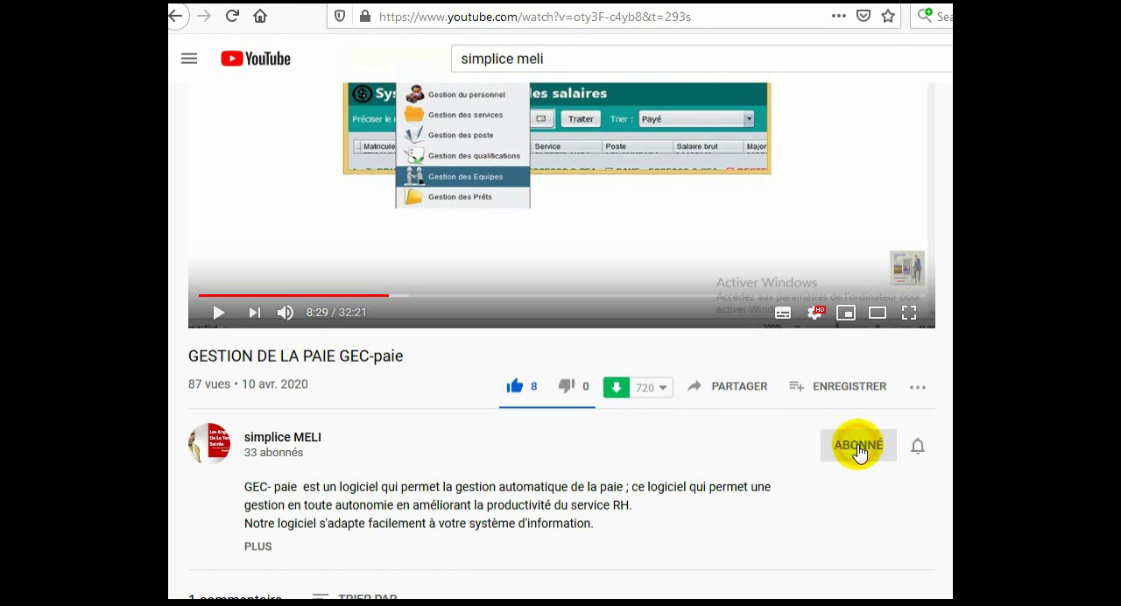
{"action": "left_click", "coordinate": [919, 449]}
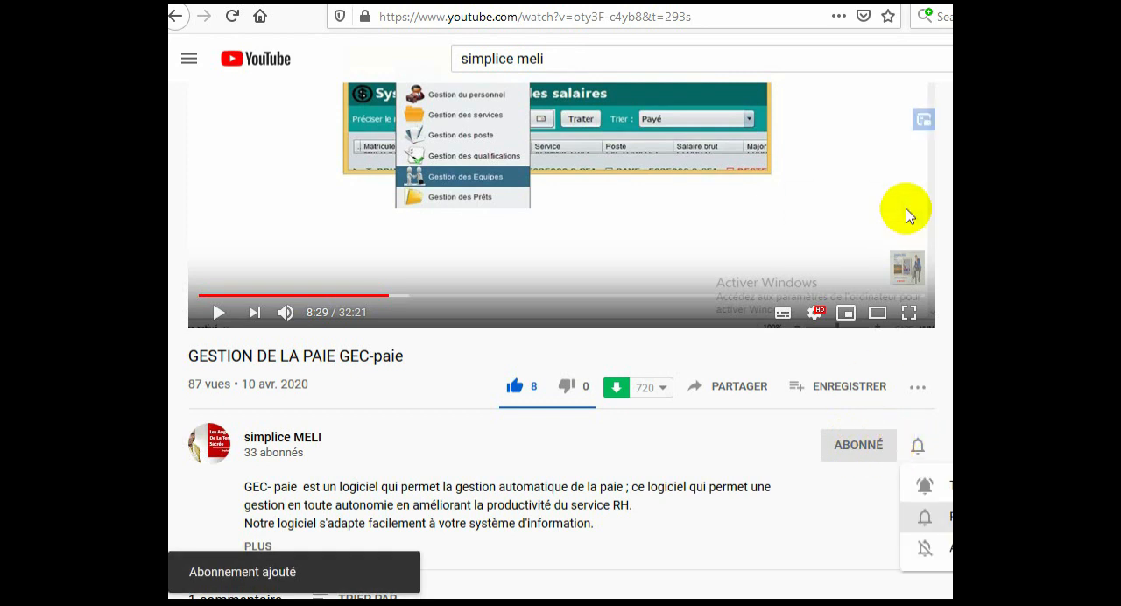